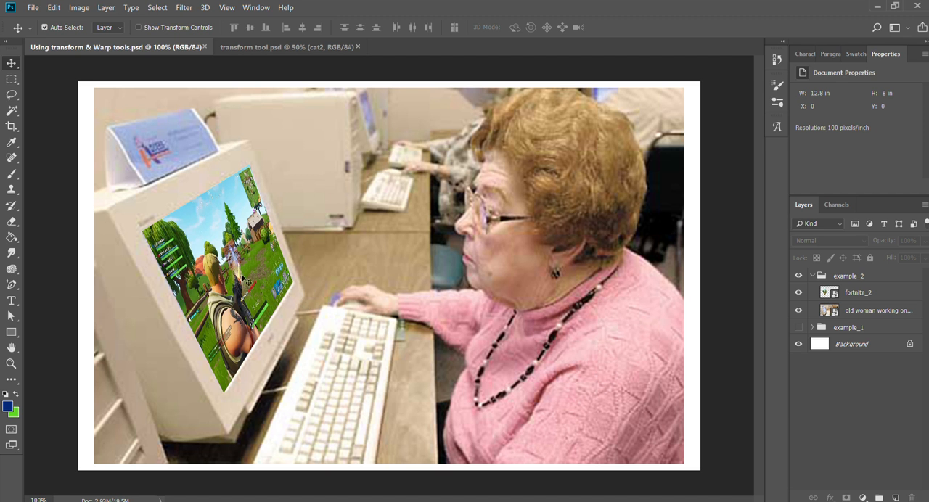
Collapse and hide the example_2 group and make the example_1 group visible.
left_click(813, 276)
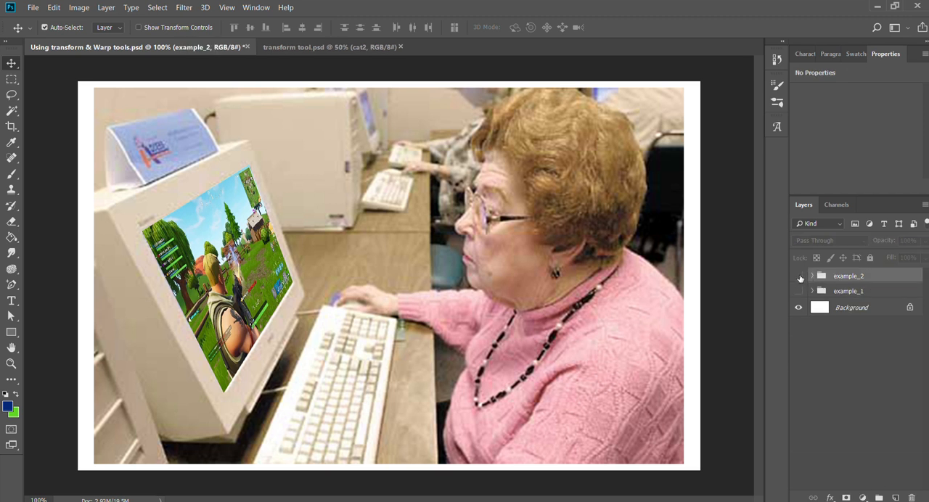
left_click(799, 276)
left_click(799, 290)
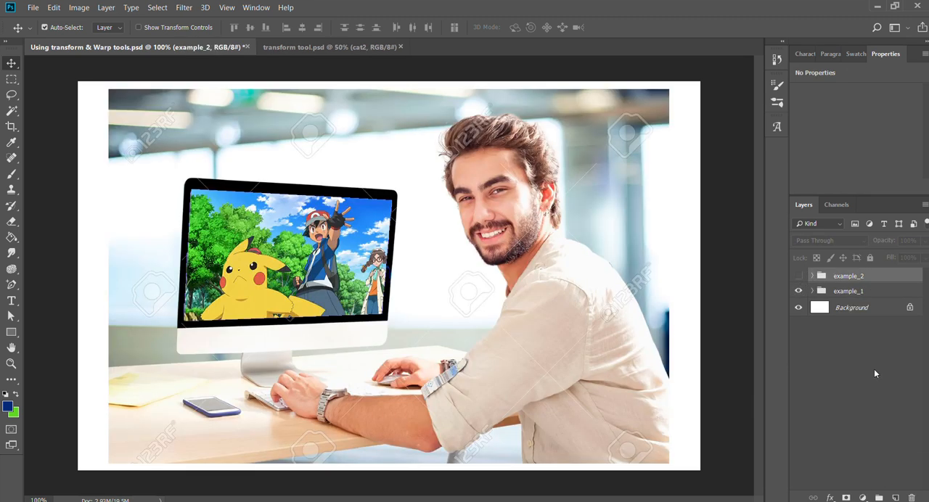
left_click(799, 276)
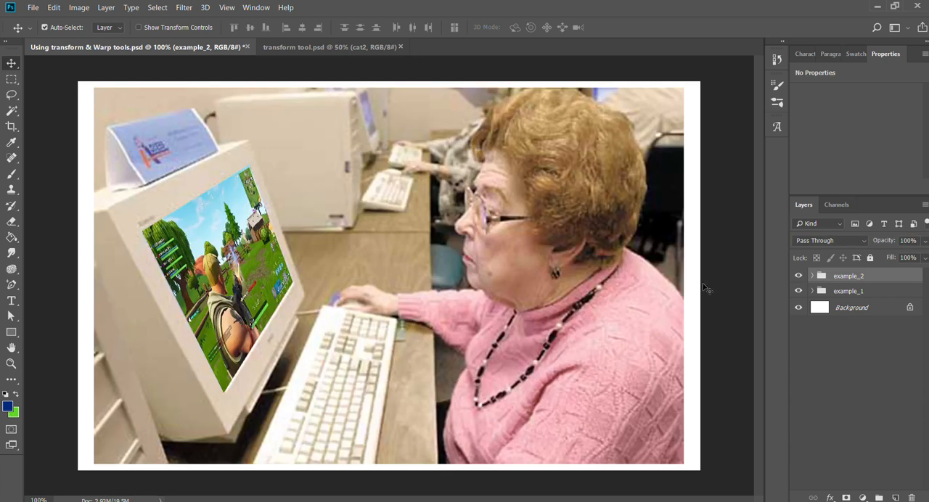
left_click(799, 276)
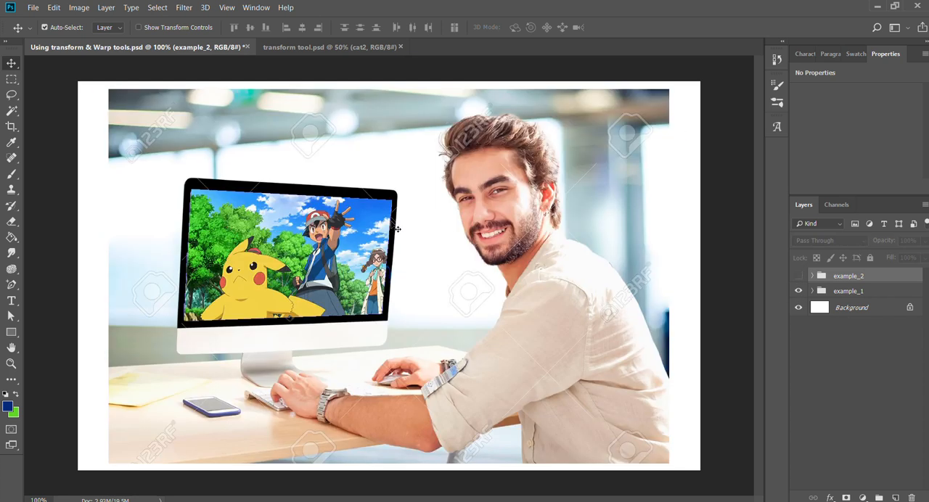
Delete the poemon_2 and monitor_fill layers from the example_1 group.
key("z")
left_click(274, 254)
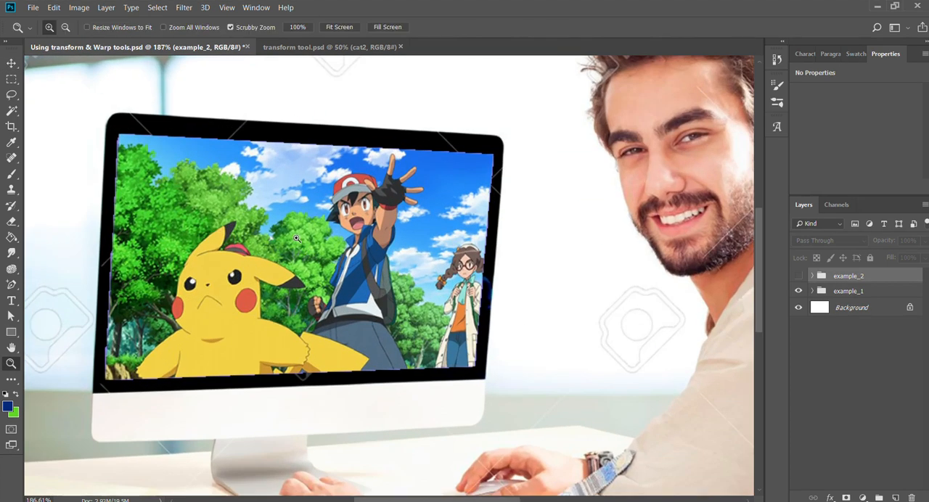
key("v")
left_click(812, 291)
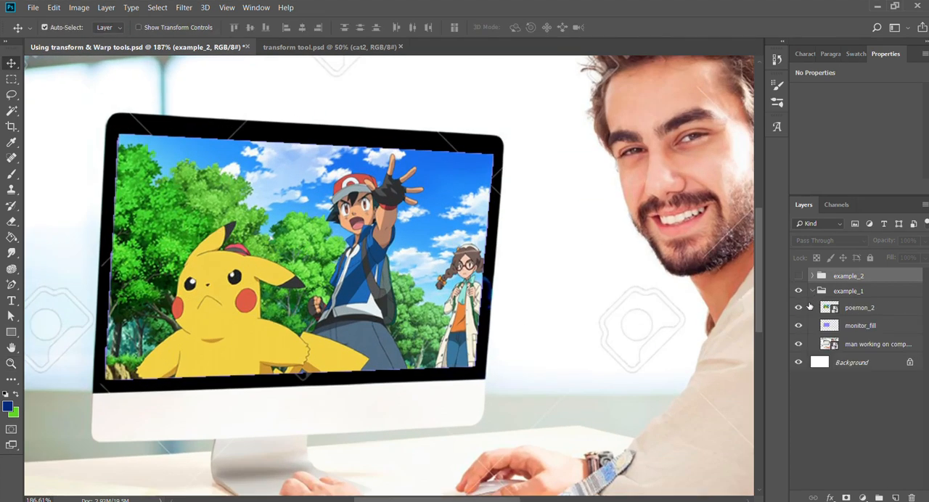
left_click(865, 311)
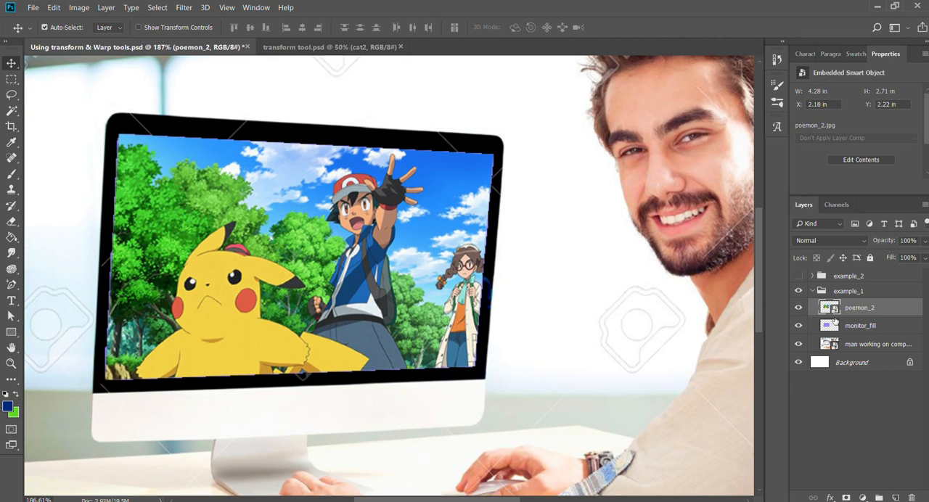
left_click(846, 326, "shift")
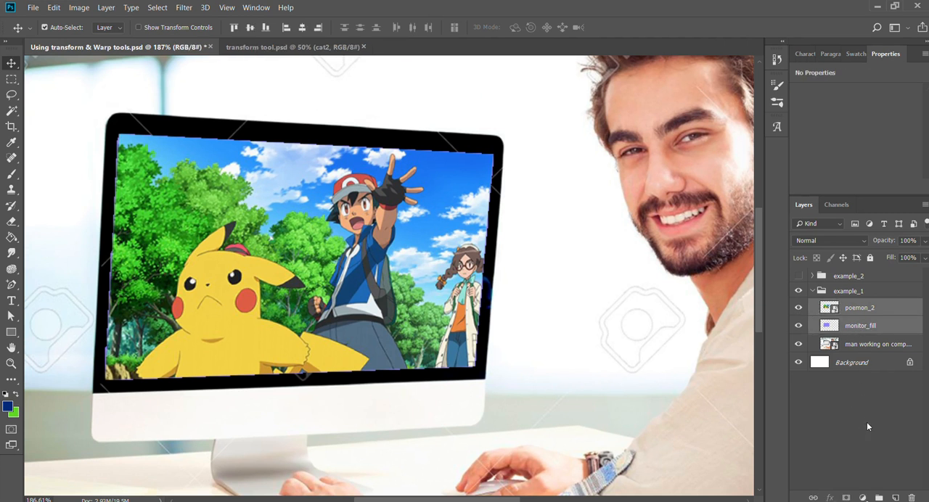
key("Delete")
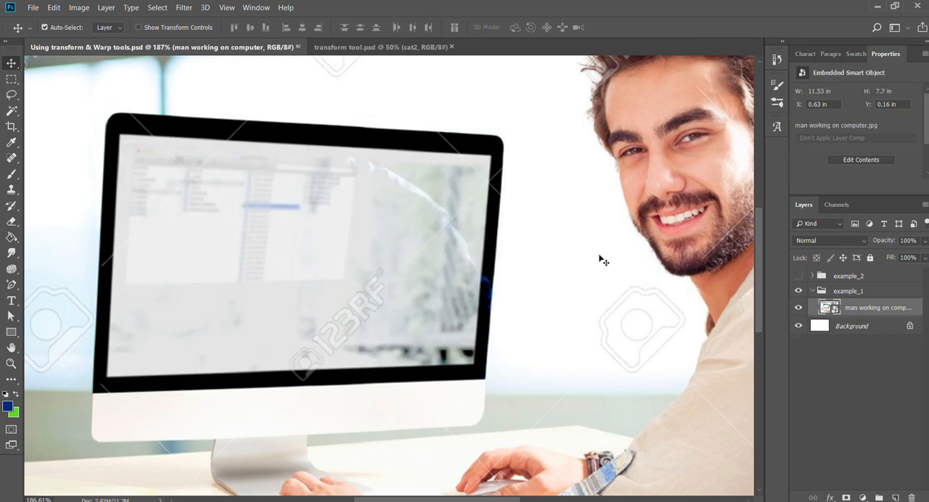
Place the poemon_2.jpg image as a smart object above the man working on computer layer.
key("ctrl")
left_click_drag(563, 230, 180, 234)
key("Return")
key("z")
mouse_move(523, 247)
left_mouse_down()
mouse_move(492, 240)
mouse_move(509, 241)
left_mouse_up()
key("v")
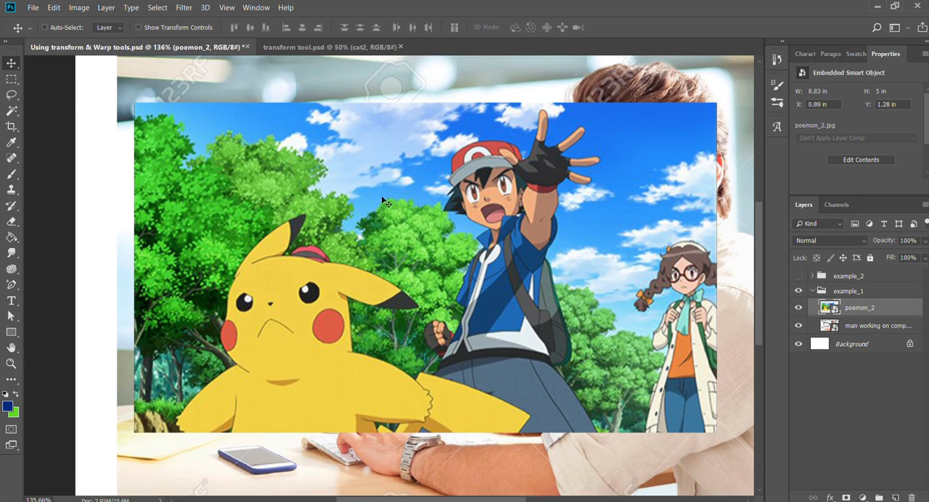
Free-transform the poemon_2 image to about 71% and align its upper-left corner with the monitor screen's upper-left corner.
key("ctrl+t")
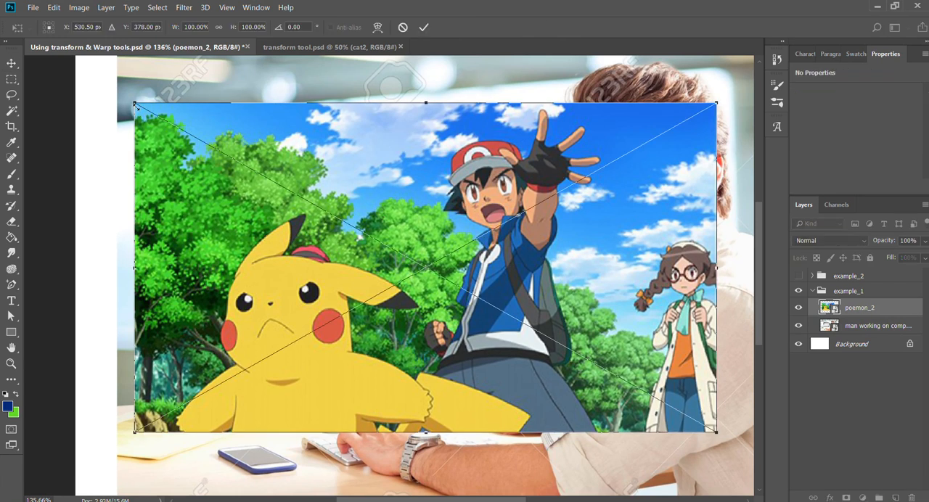
left_click_drag(136, 105, 218, 152)
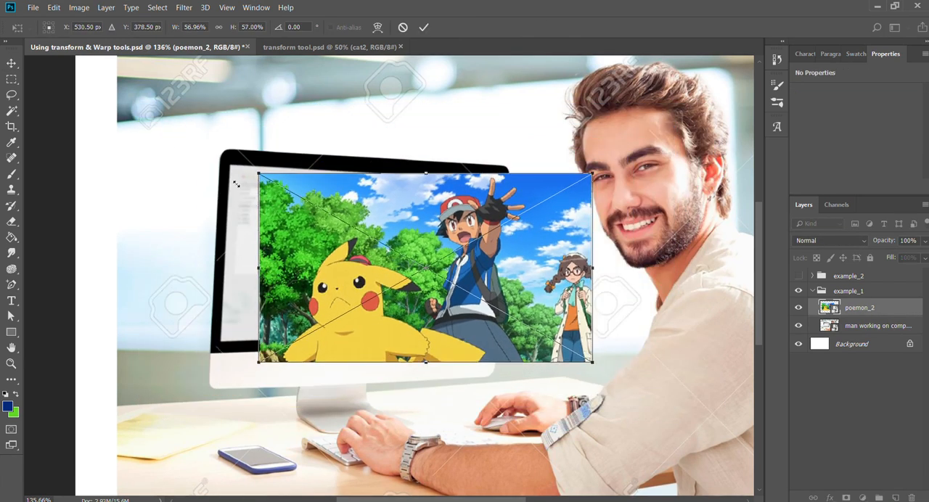
mouse_move(321, 224)
left_mouse_down()
mouse_move(352, 256)
mouse_move(326, 231)
left_mouse_up()
key("Left")
key("Left")
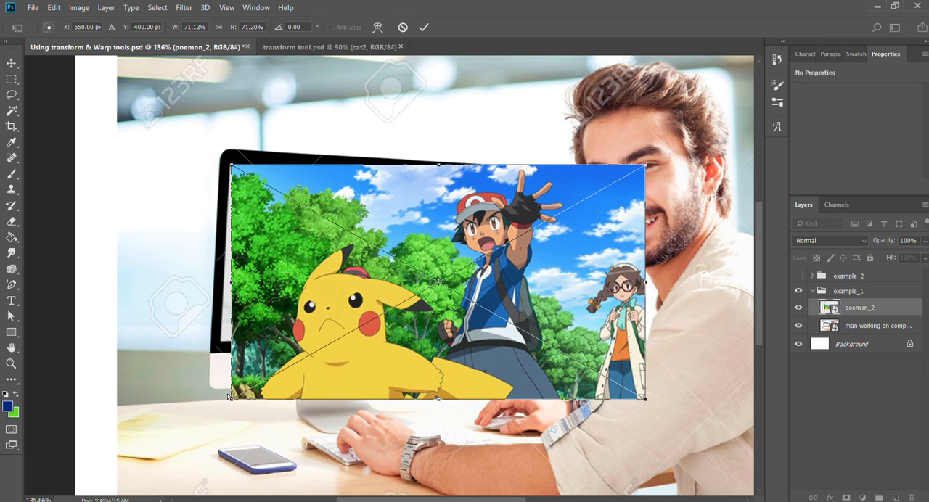
Distort the other three corners of the poemon_2 image onto the corners of the man's monitor screen and apply the transform.
left_click_drag(229, 396, 218, 339)
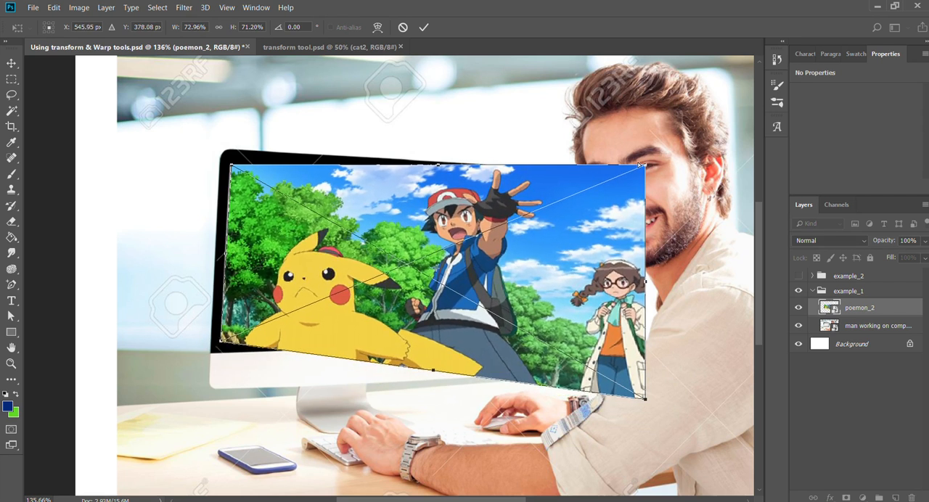
left_click_drag(643, 165, 500, 179)
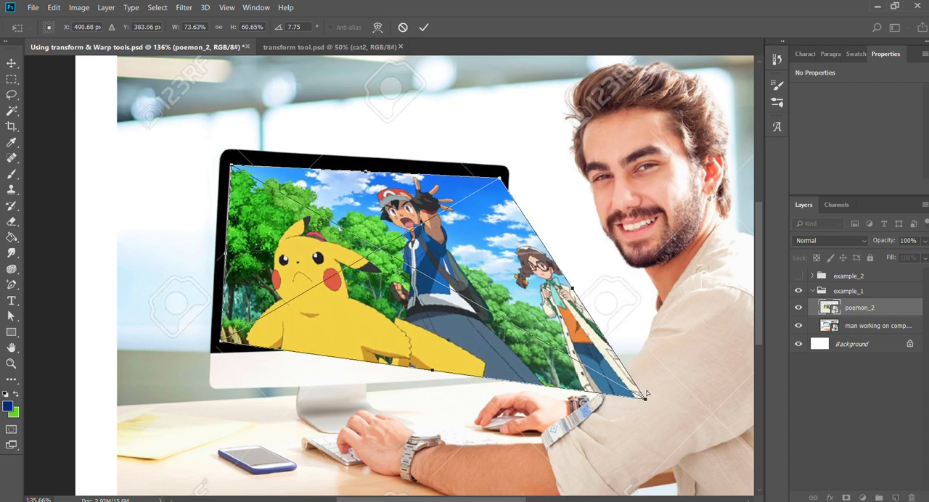
left_click_drag(643, 398, 491, 332)
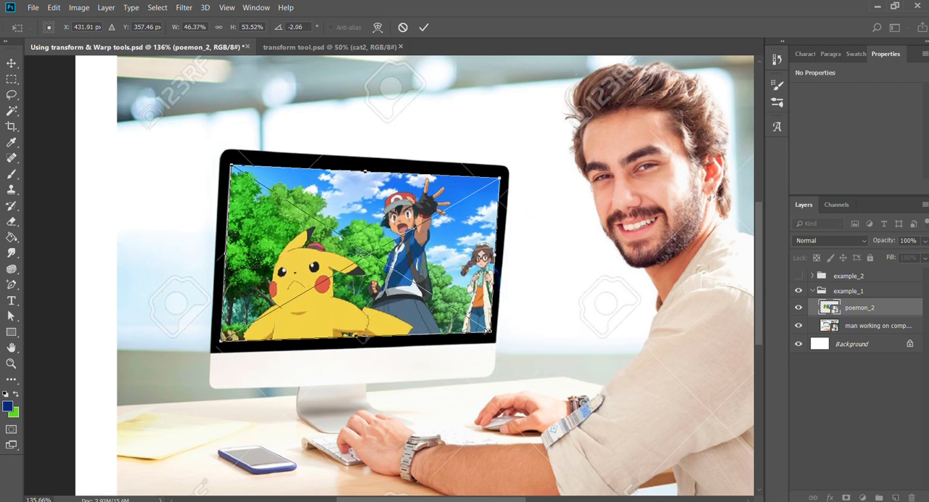
key("Return")
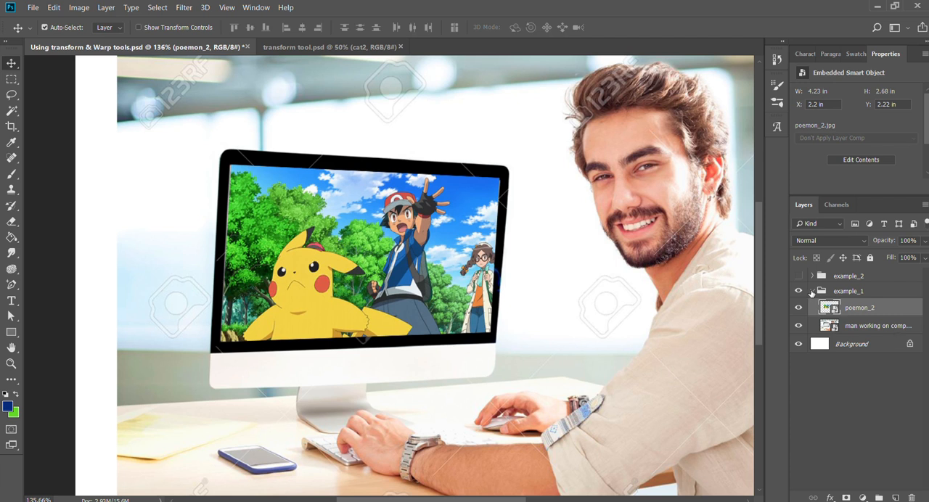
Collapse example_1, show the example_2 group and delete its fortnite_2 layer.
left_click(811, 291)
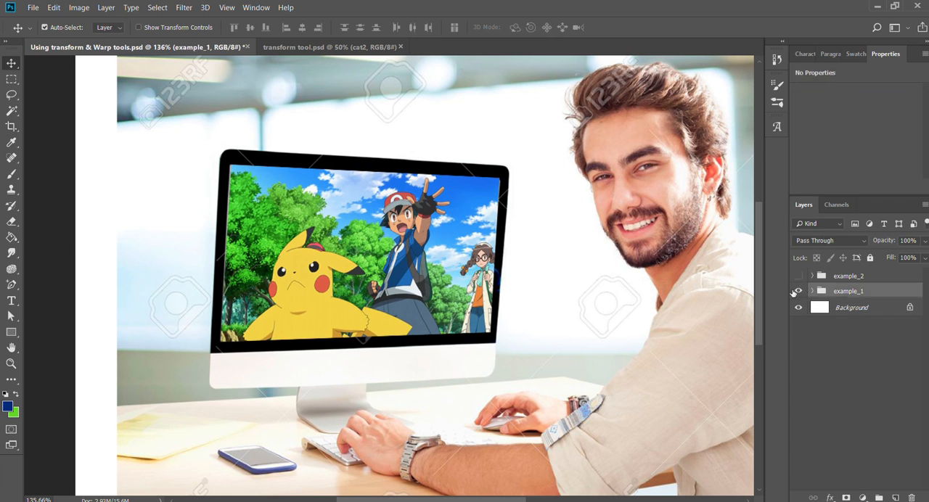
left_click(798, 275)
key("z")
left_click_drag(478, 290, 430, 291)
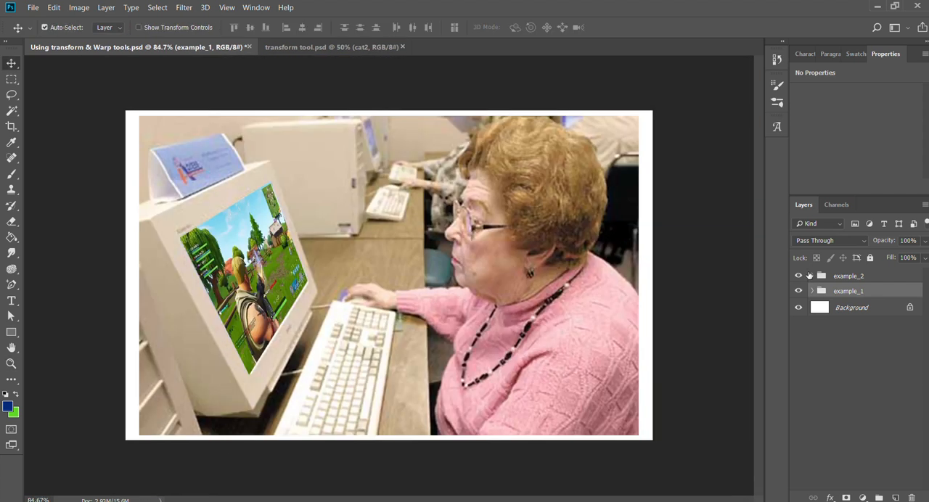
left_click(811, 276)
left_click(855, 293)
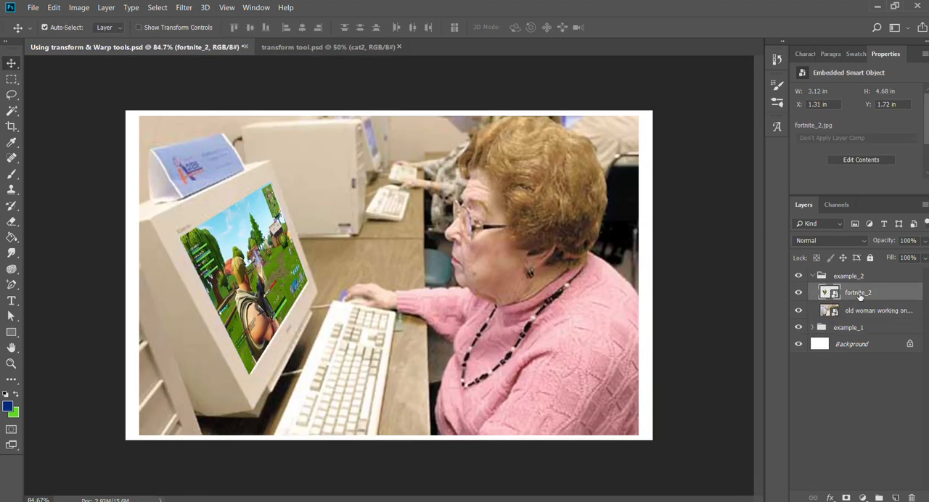
key("Delete")
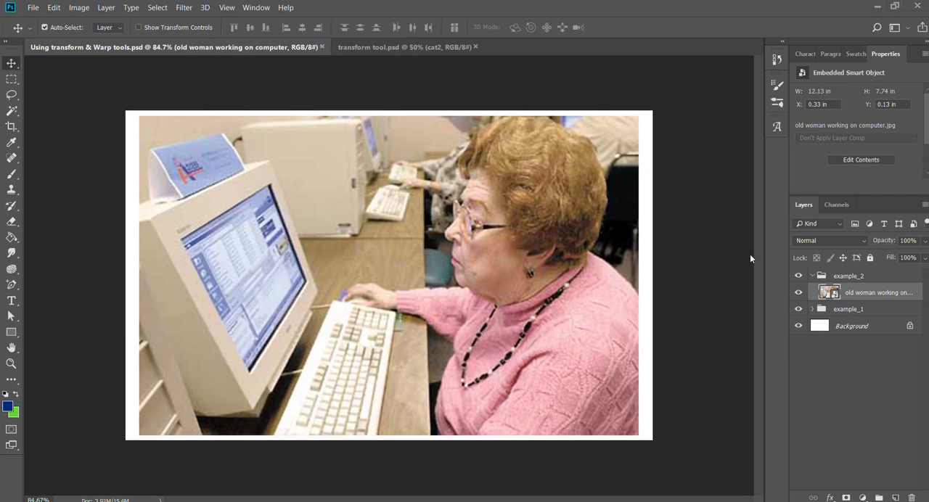
Place the fortnite_2.jpg image above the old woman working on computer layer, scaled to about 48%.
key("ctrl+t")
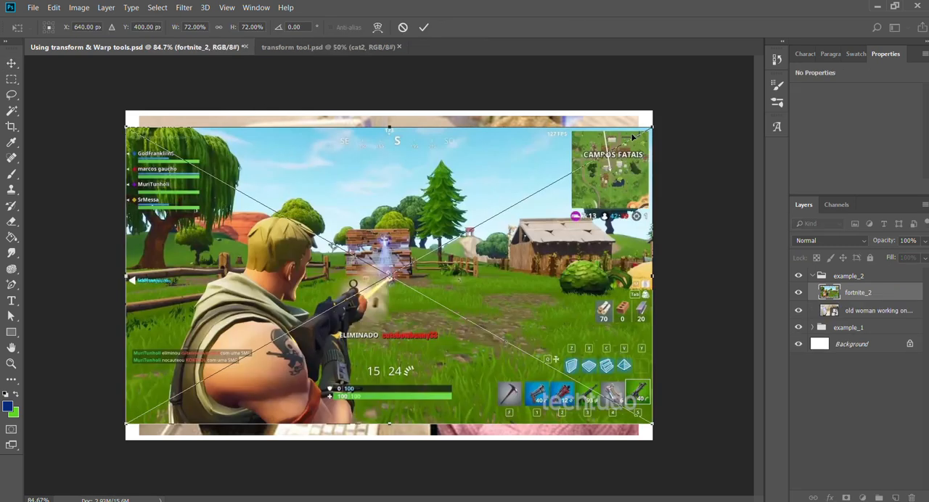
left_click_drag(653, 128, 514, 288)
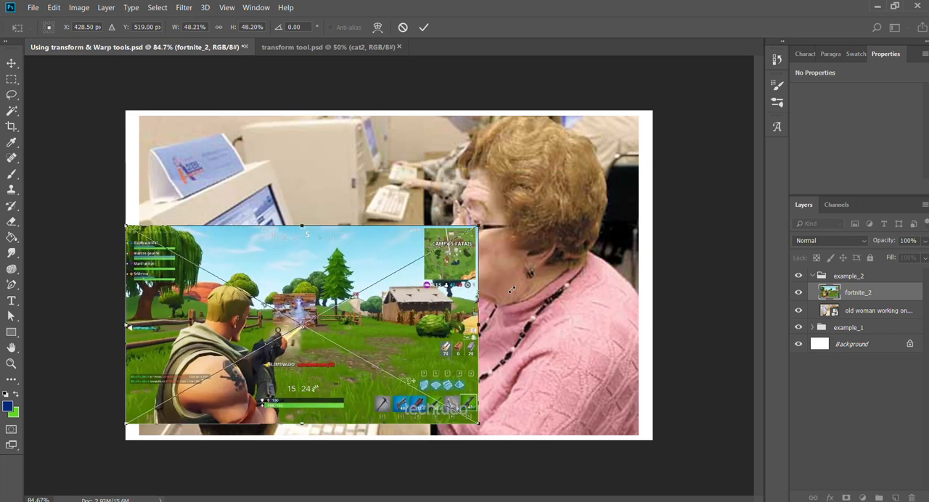
key("Return")
Move the fortnite_2 image so its upper-left corner sits on the upper-left corner of the old woman's monitor screen.
left_click_drag(235, 301, 324, 227)
key("z")
left_click_drag(273, 269, 314, 291)
key("v")
left_click_drag(357, 173, 341, 201)
left_click_drag(161, 138, 105, 265)
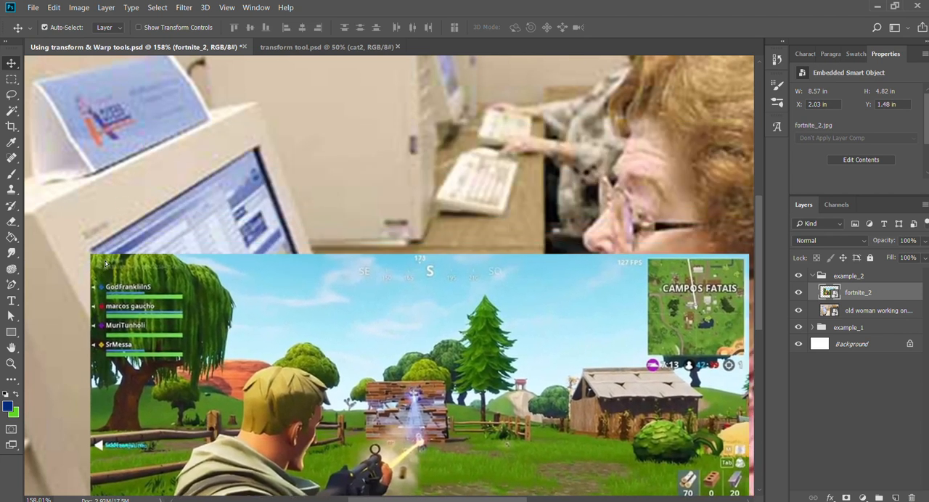
key("Up")
key("Up")
key("Up")
key("Up")
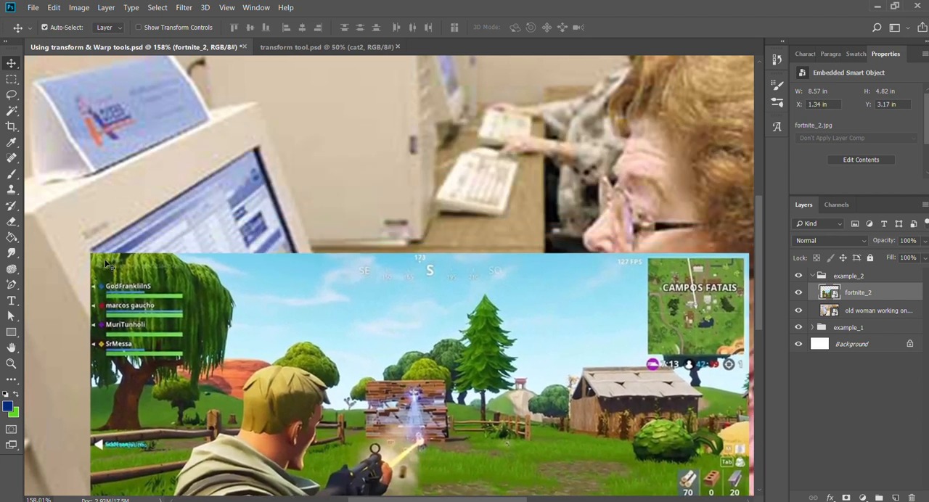
key("Up")
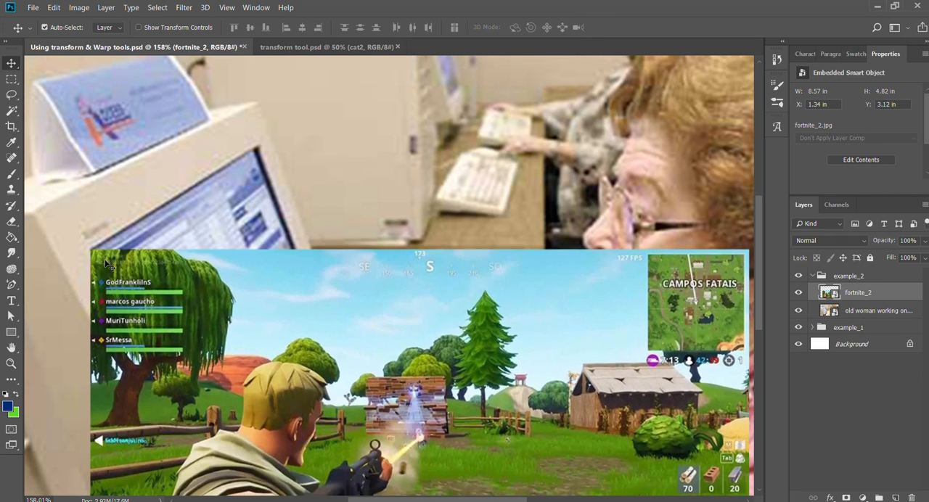
key("Right")
key("Down")
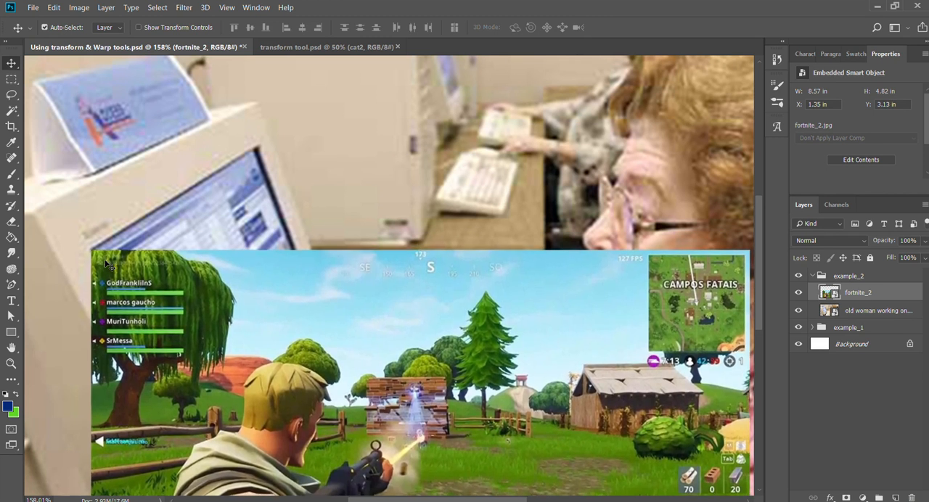
Distort the remaining three corners of the fortnite_2 image onto the old monitor's screen corners and apply the transform.
key("ctrl+t")
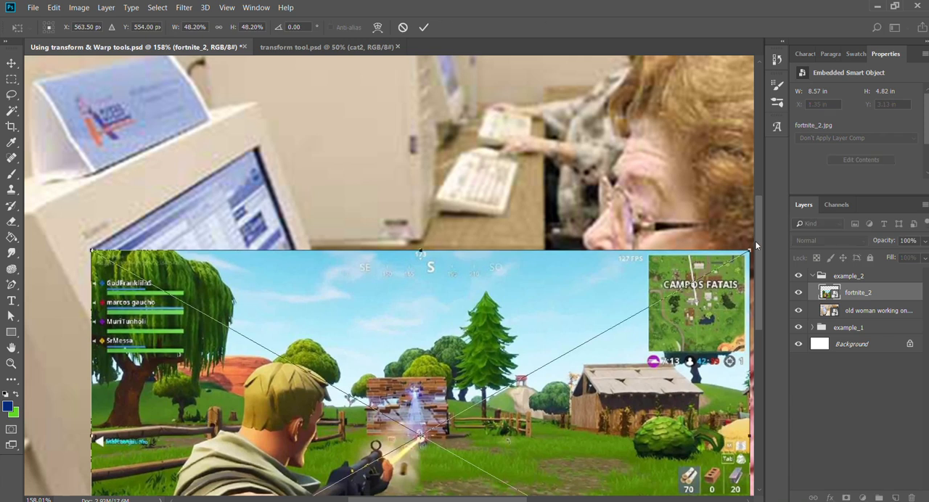
left_click_drag(749, 252, 255, 149)
left_click_drag(536, 281, 532, 130)
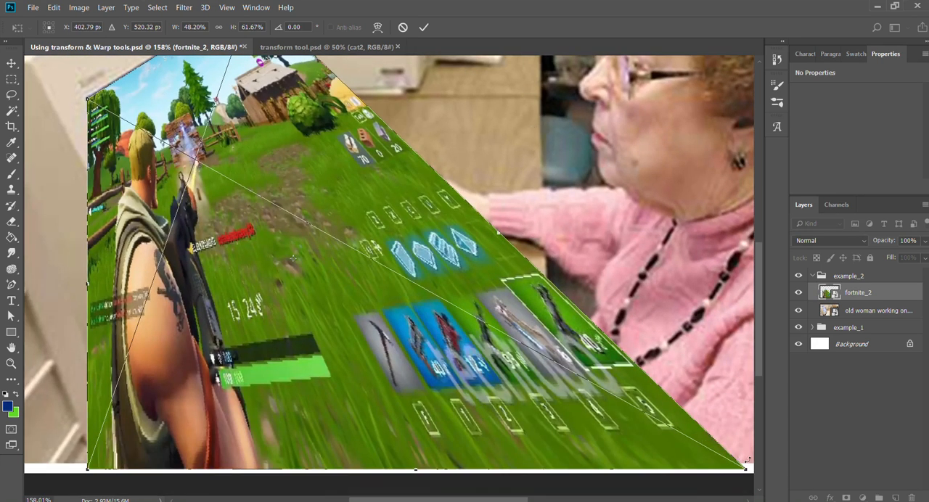
left_click_drag(744, 468, 320, 176)
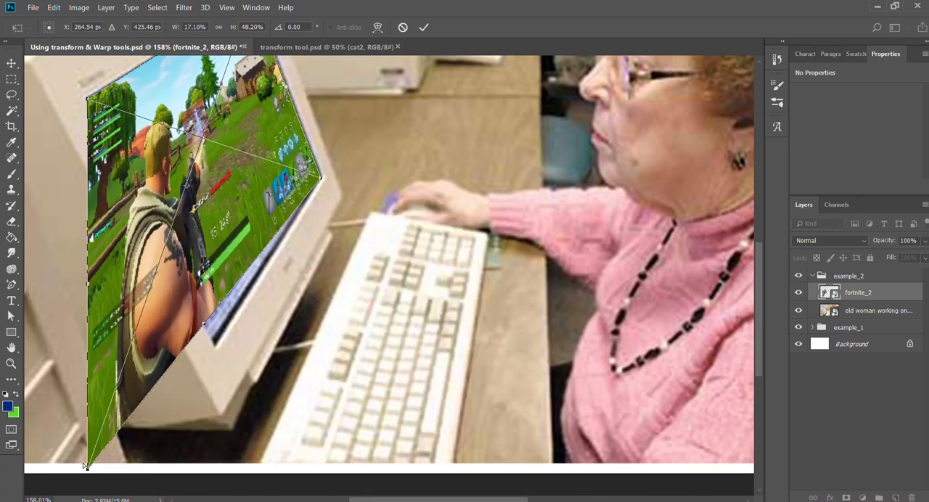
left_click_drag(87, 467, 211, 348)
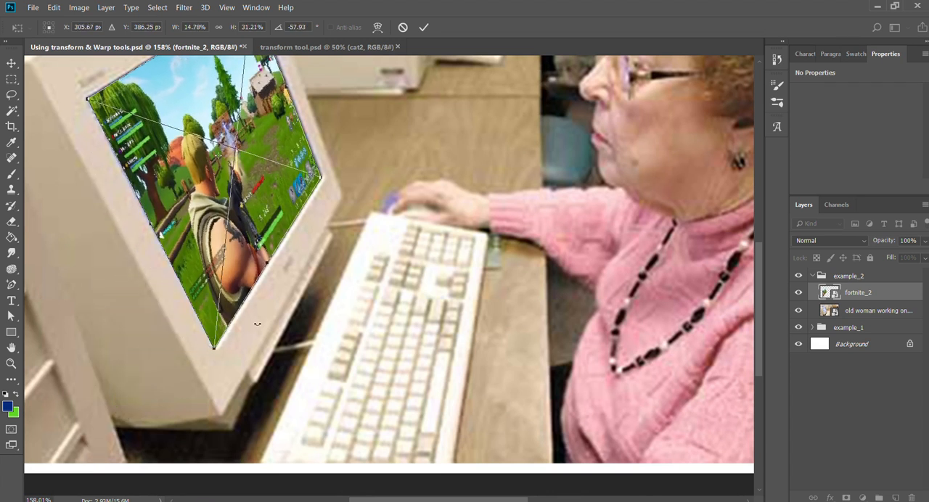
key("Return")
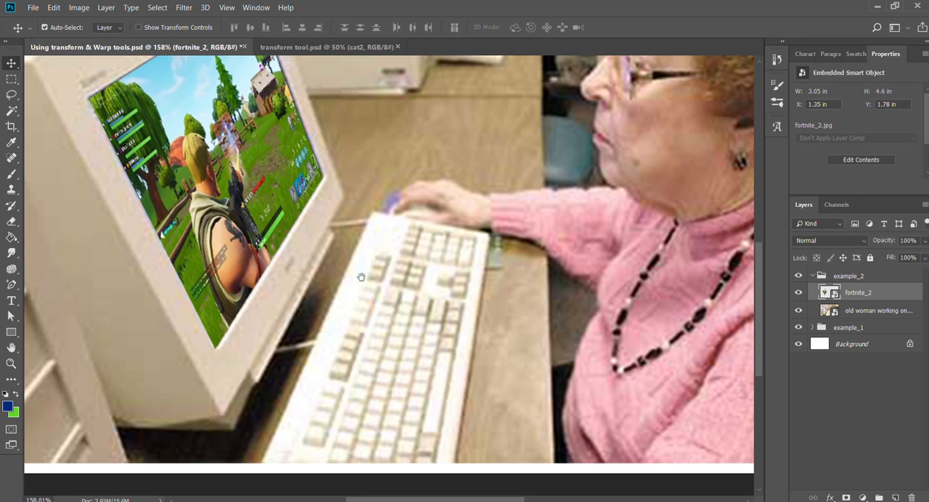
Free-transform the fortnite_2 layer again and refine its upper-left and upper-right corners on the old monitor's screen corners.
left_click_drag(325, 223, 428, 279)
key("z")
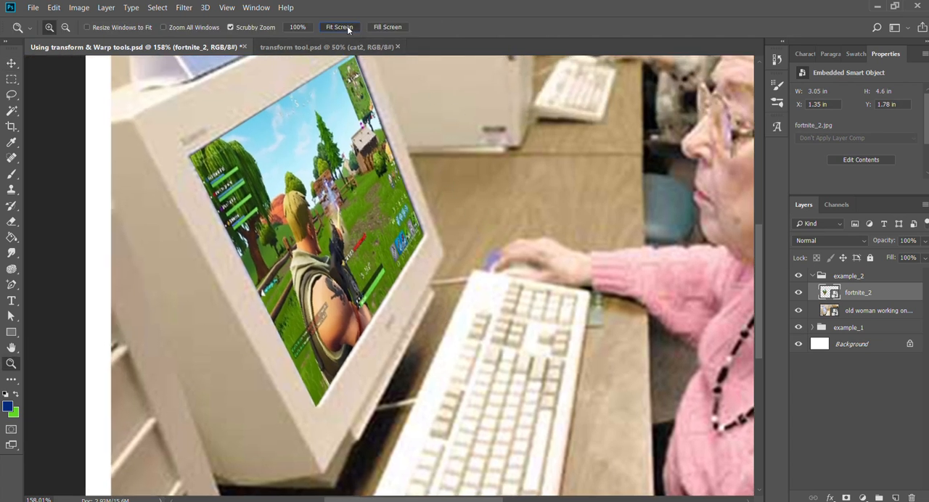
left_click(339, 27)
left_click_drag(225, 215, 248, 238)
key("v")
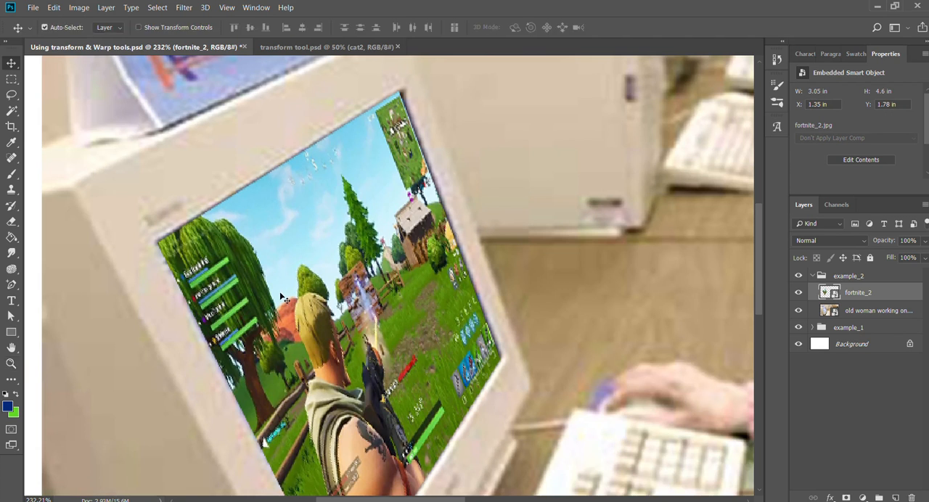
key("ctrl")
key("ctrl+t")
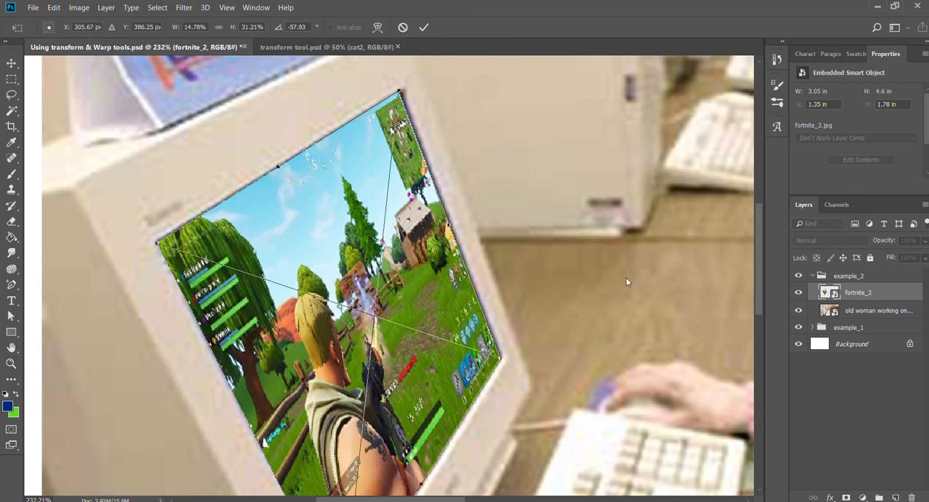
left_click_drag(680, 288, 411, 224)
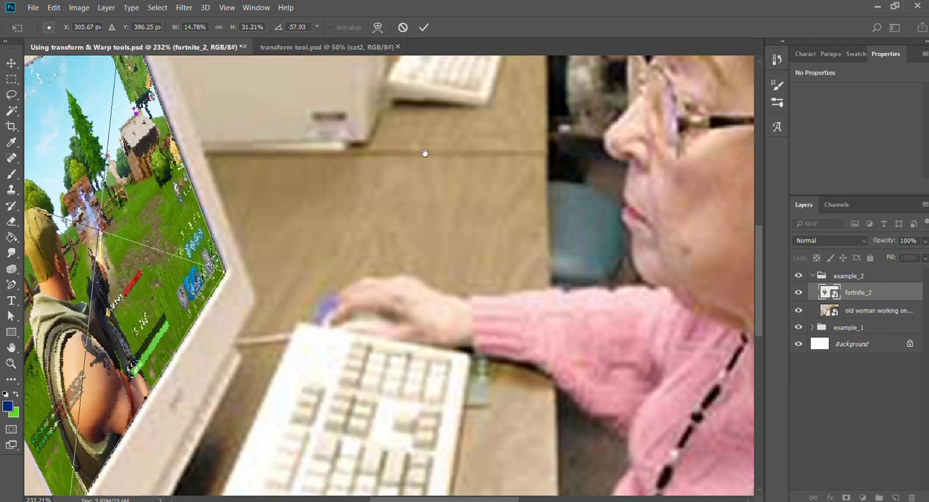
left_click_drag(425, 152, 618, 194)
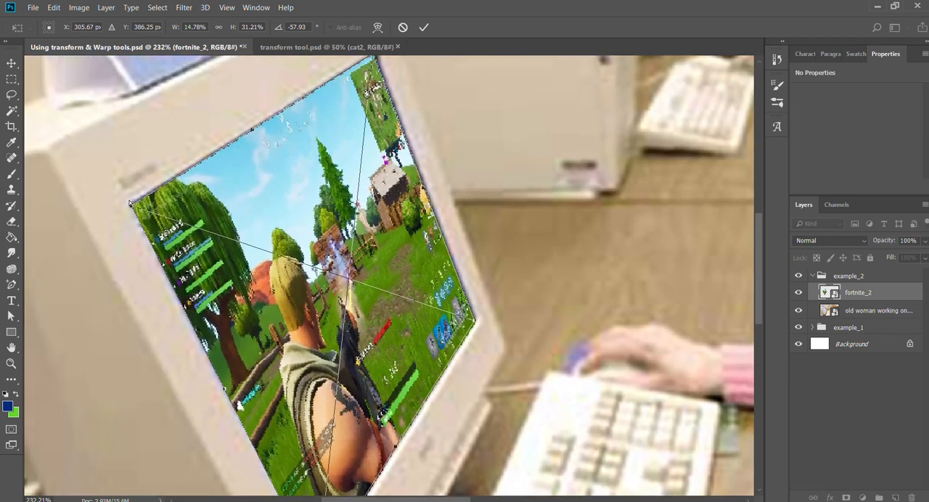
left_click_drag(131, 203, 129, 203)
left_click_drag(432, 113, 419, 172)
left_click_drag(357, 113, 356, 113)
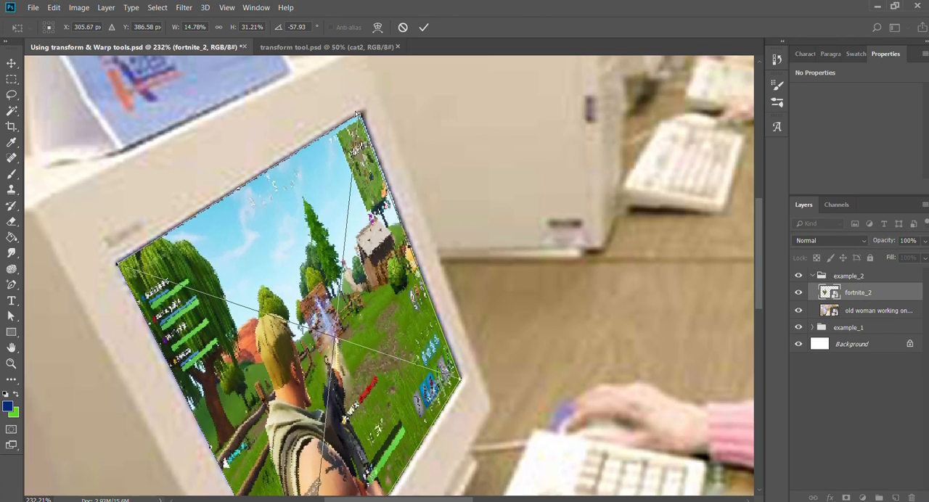
Nudge fortnite_2's upper-right, lower-right and bottom corners onto the screen edges, apply the transform and fit the image in view.
left_click_drag(460, 378, 456, 378)
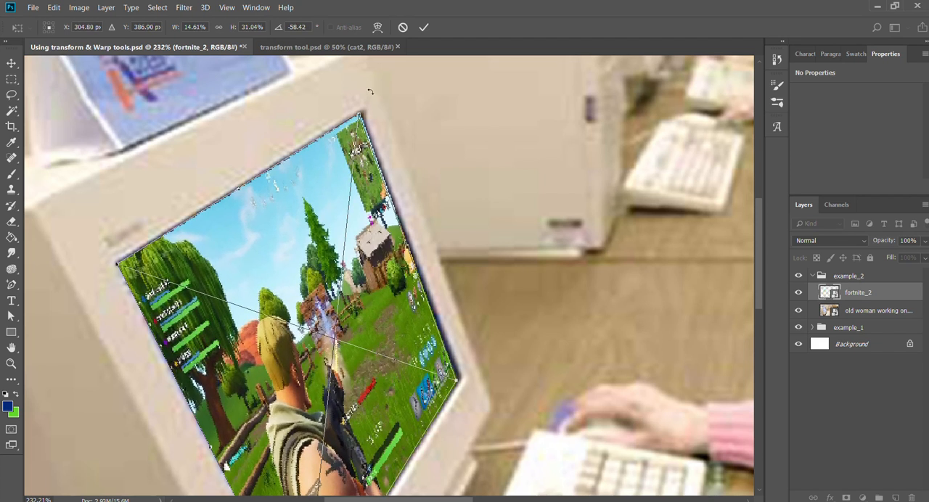
left_click_drag(358, 114, 357, 114)
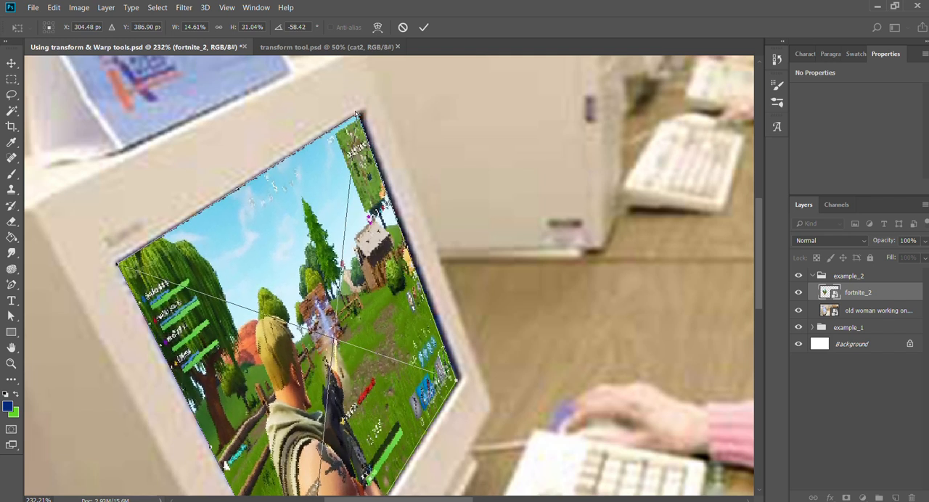
left_click_drag(527, 395, 570, 143)
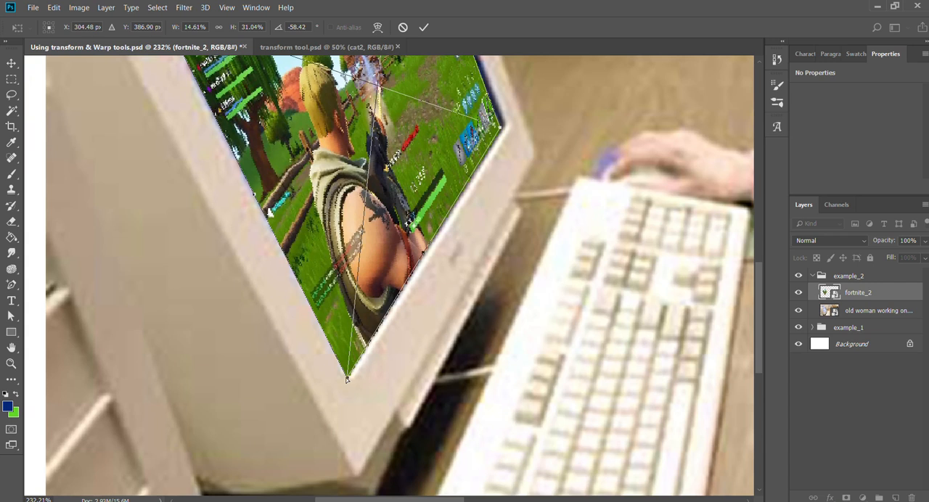
left_click_drag(345, 378, 347, 374)
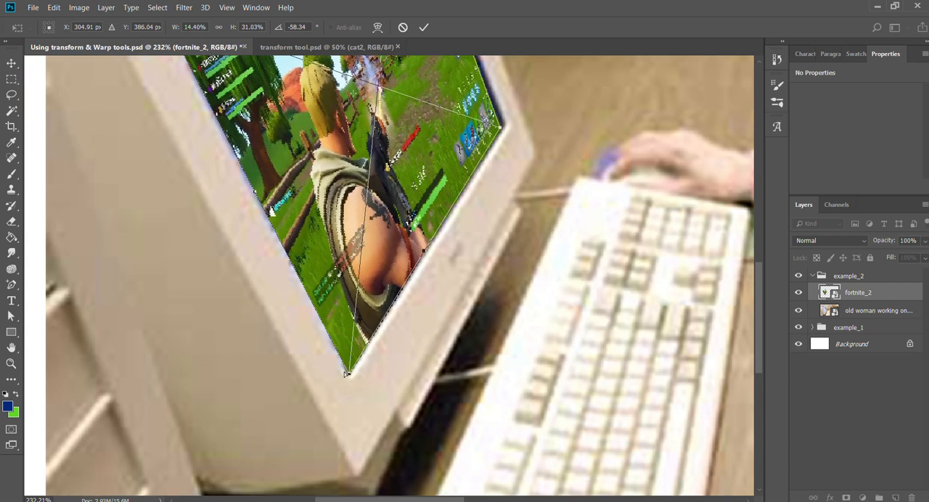
left_click_drag(393, 178, 436, 334)
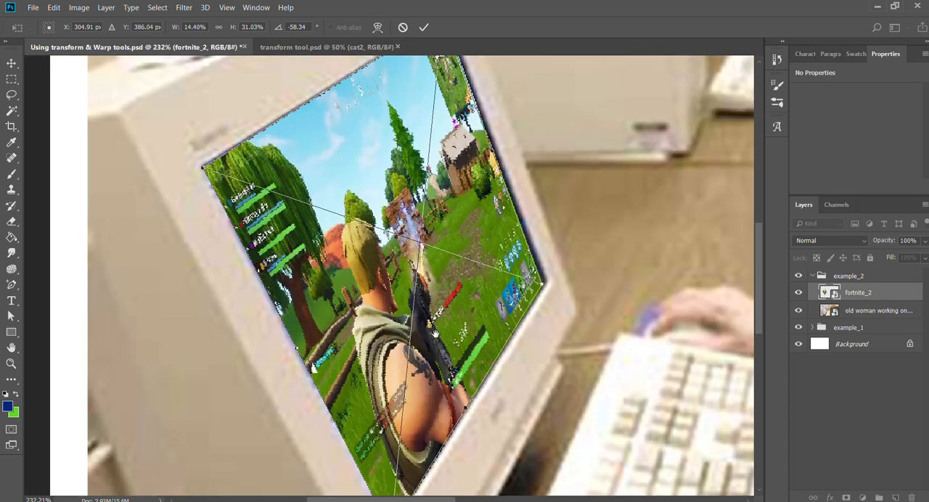
key("Return")
key("z")
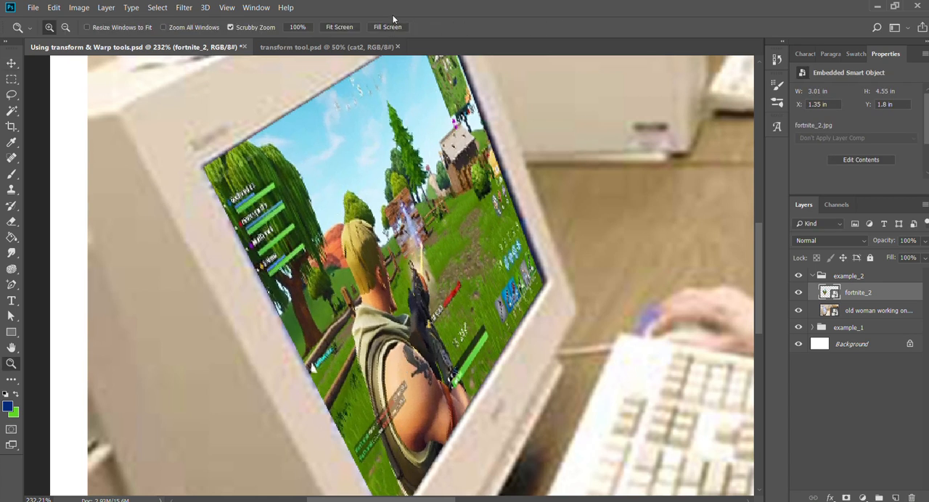
left_click(336, 27)
key("v")
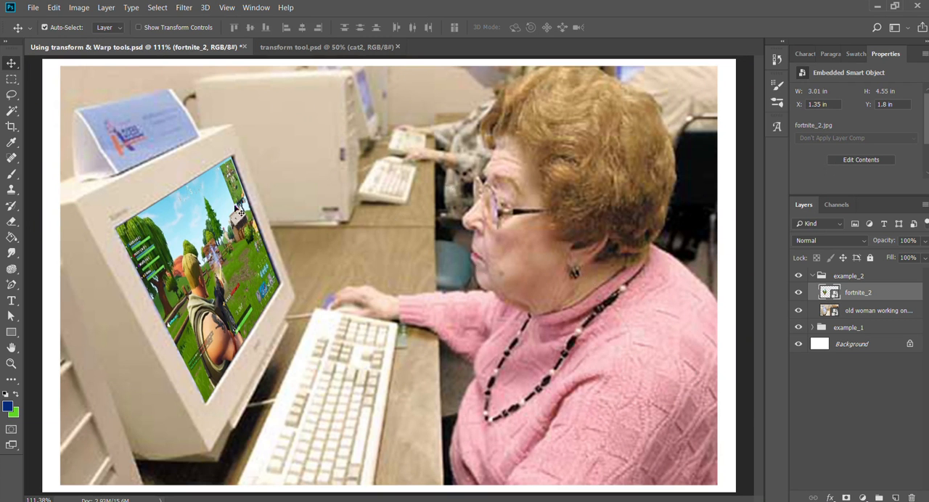
Switch to transform tool.psd and inspect the cat1 image on the laptop screen by hiding and showing its layer.
left_click(313, 46)
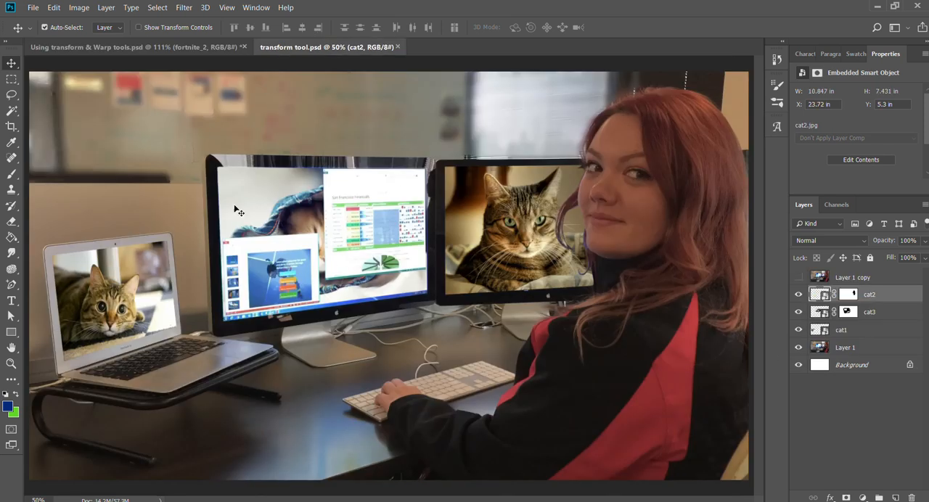
key("ctrl+space")
left_click_drag(127, 296, 207, 309)
left_click_drag(226, 315, 481, 281)
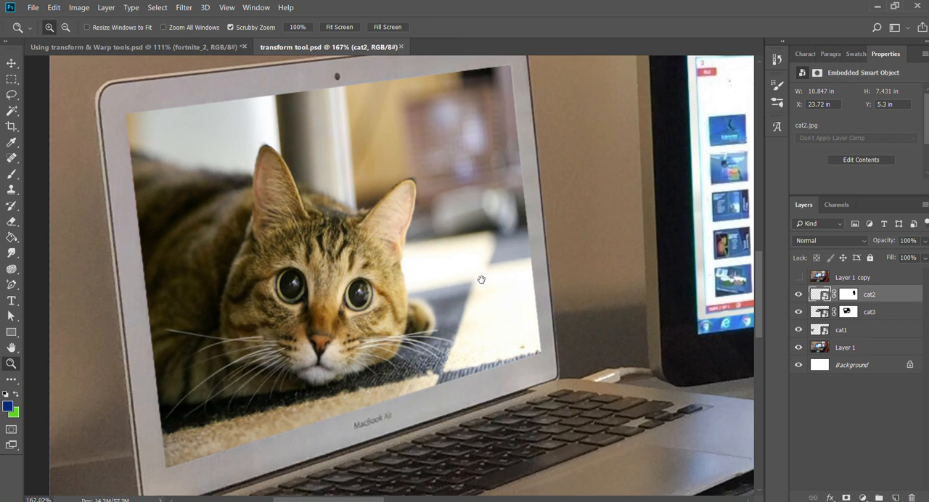
left_click(460, 236)
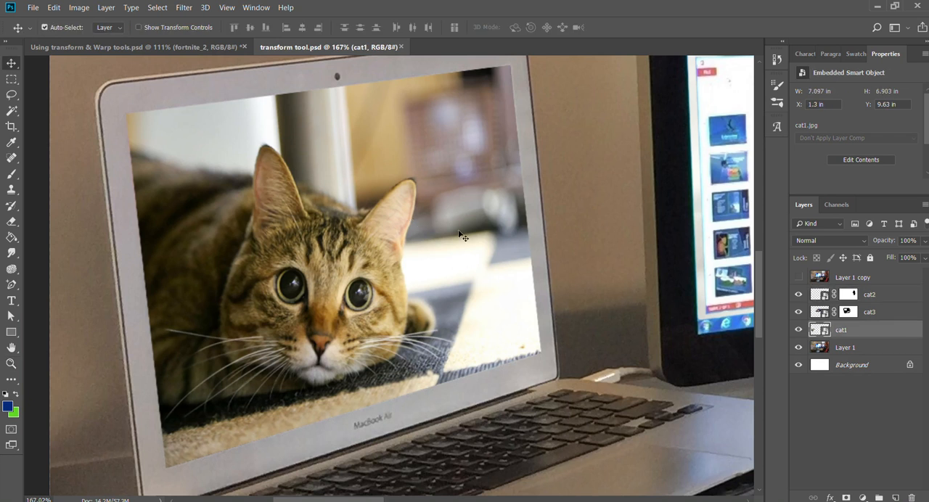
left_click(799, 330)
left_click(800, 330)
Inspect how the cat2 image fits the monitor behind the woman's hair, toggling the layer's visibility.
key("space")
left_click_drag(541, 206, 1, 371)
key("z")
left_click(421, 256, "alt")
key("space")
left_click_drag(575, 249, 321, 286)
left_click_drag(604, 234, 625, 235)
key("space")
left_click_drag(627, 263, 437, 268)
key("v")
left_click(807, 296)
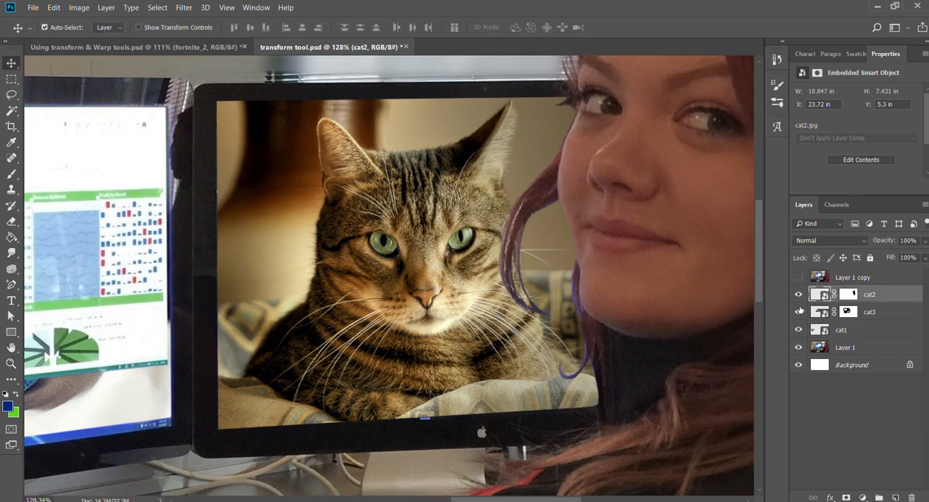
left_click(798, 295)
Disable the cat2 layer mask to see the full image over the woman, and re-enable the mask.
left_click(851, 298, "shift")
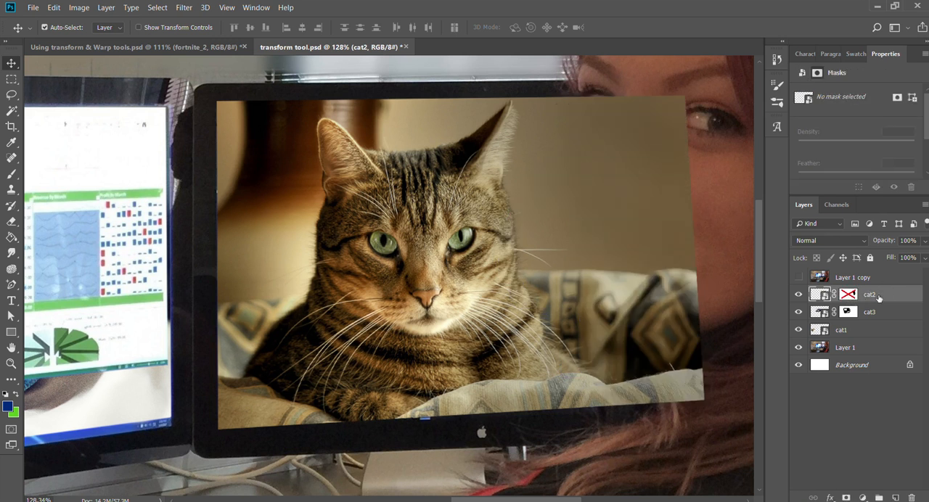
left_click_drag(526, 238, 504, 237)
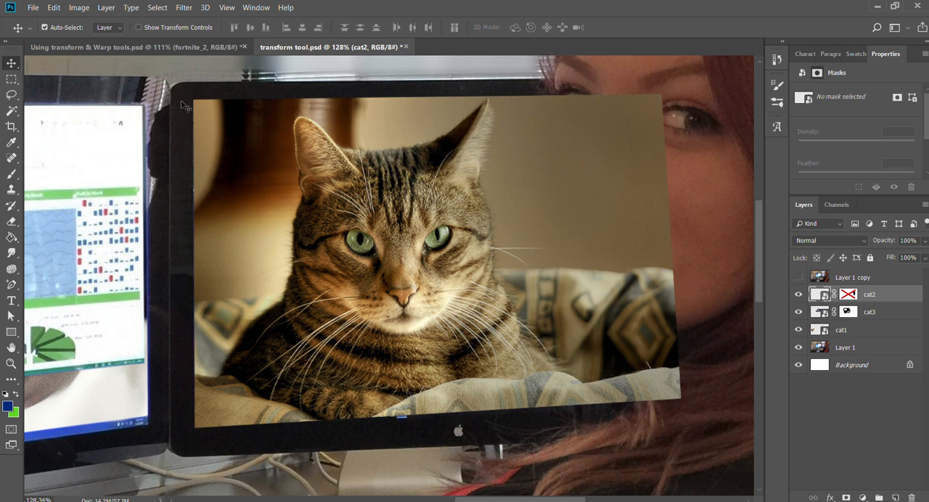
left_click(848, 296, "shift")
Erase a zigzag across the cat's face on the cat2 layer mask with a 45 px eraser and undo it.
key("e")
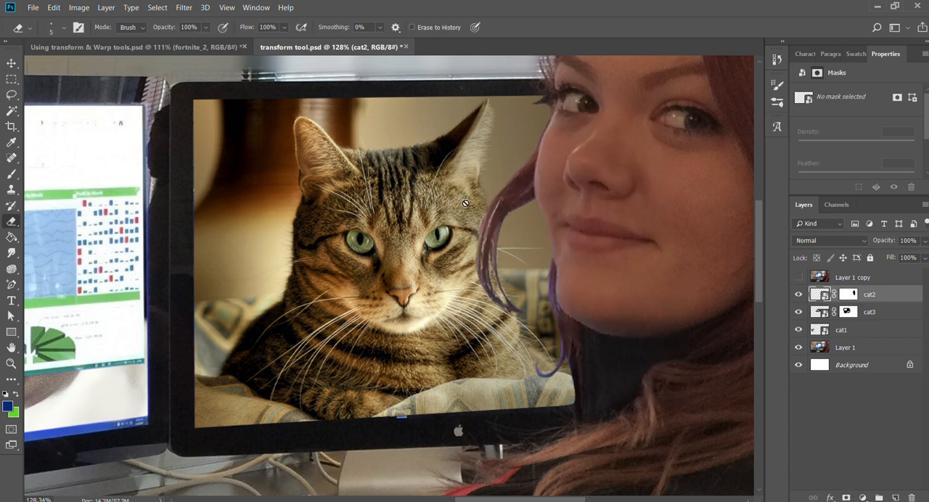
left_click(849, 295)
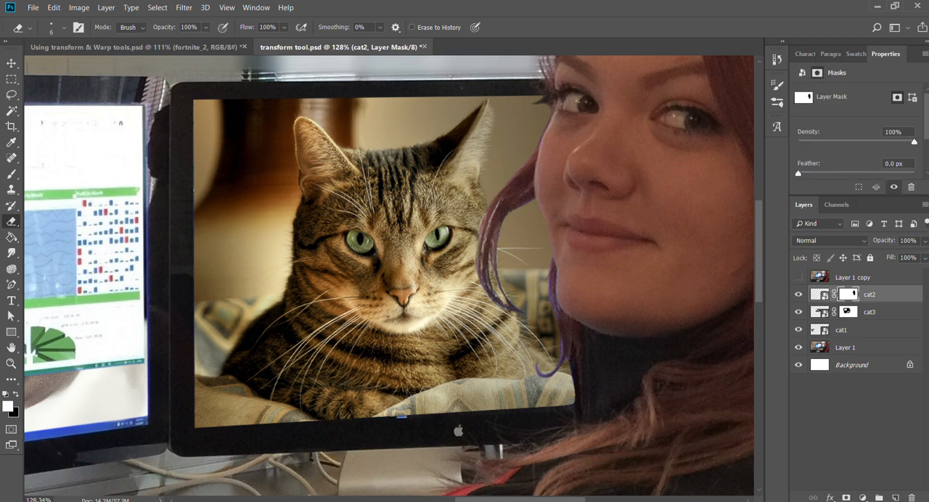
mouse_move(475, 204)
left_mouse_down()
mouse_move(511, 280)
mouse_move(494, 220)
mouse_move(490, 239)
mouse_move(361, 260)
mouse_move(385, 252)
left_mouse_up()
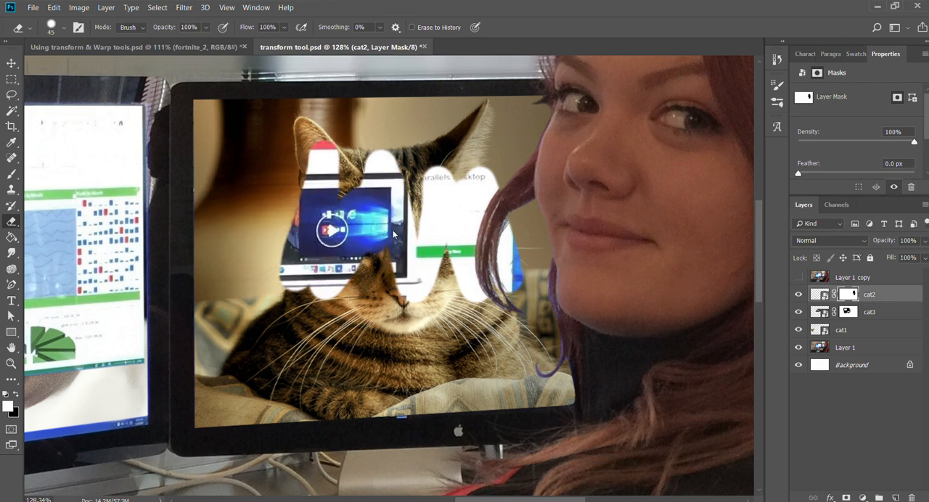
key("ctrl+z")
Try painting on the cat2 layer mask over the woman's hair strands with the Brush tool, and undo the stroke.
key("b")
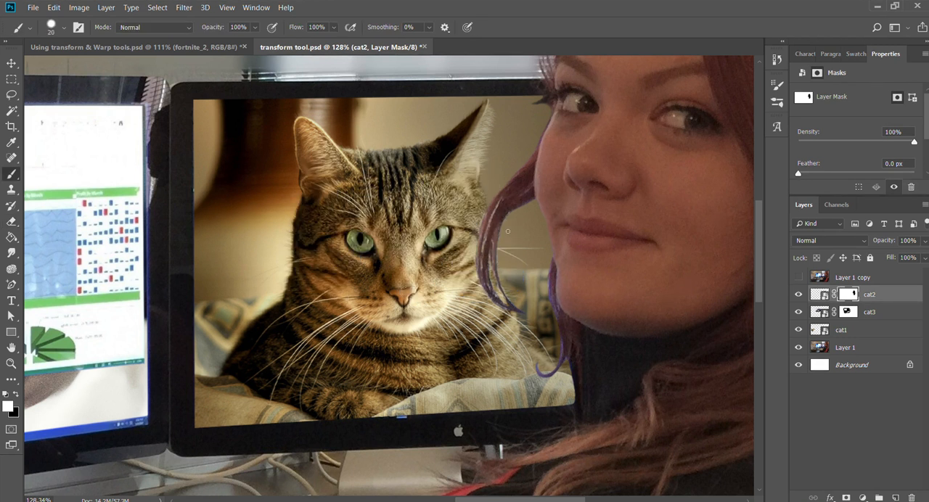
mouse_move(512, 283)
left_mouse_down()
mouse_move(495, 325)
mouse_move(487, 291)
mouse_move(504, 230)
mouse_move(511, 269)
mouse_move(502, 233)
mouse_move(518, 250)
left_mouse_up()
key("ctrl+z")
Erase the cat3 layer mask over the middle monitor's empty desktop area above the slide window, using the 45 px eraser.
left_click_drag(187, 289, 639, 268)
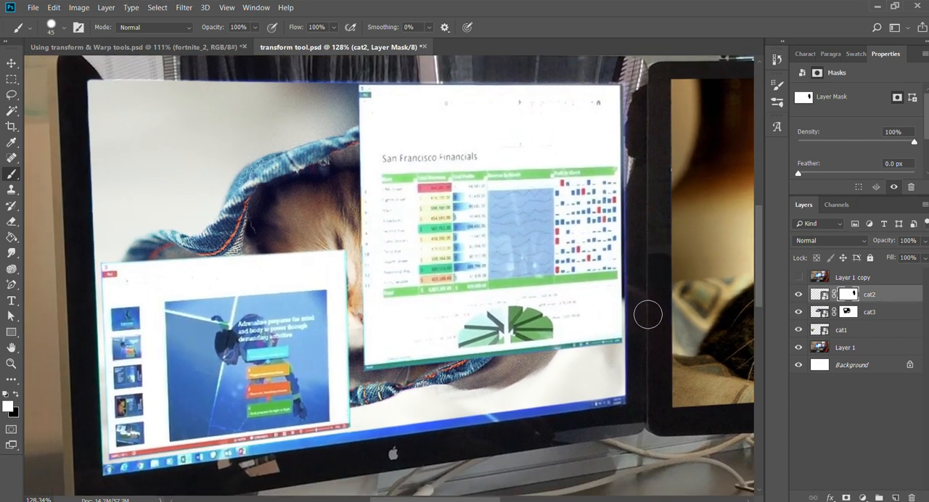
left_click_drag(625, 268, 129, 296)
left_click_drag(230, 292, 674, 264)
left_click_drag(436, 285, 449, 271)
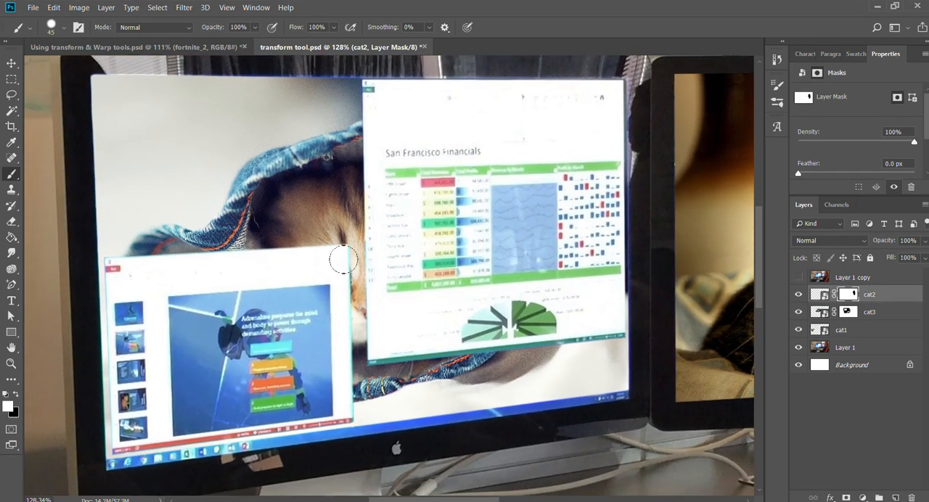
key("v")
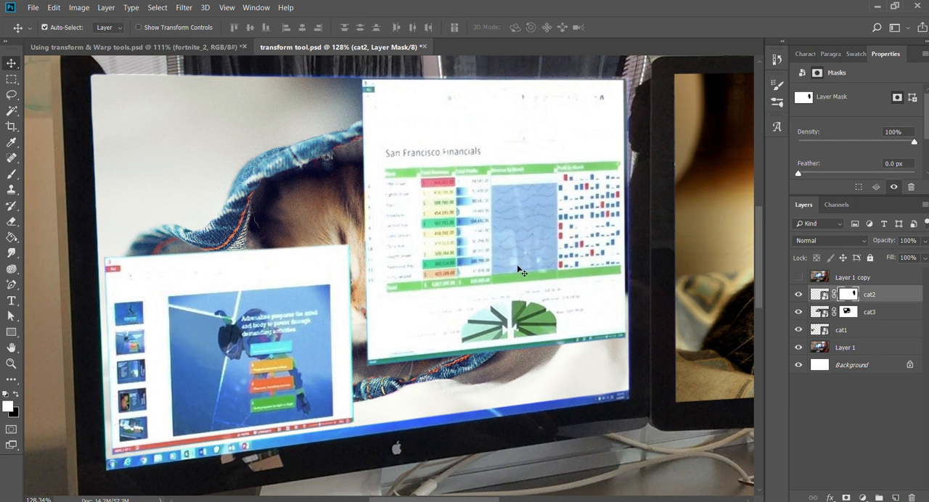
key("e")
left_click(845, 313)
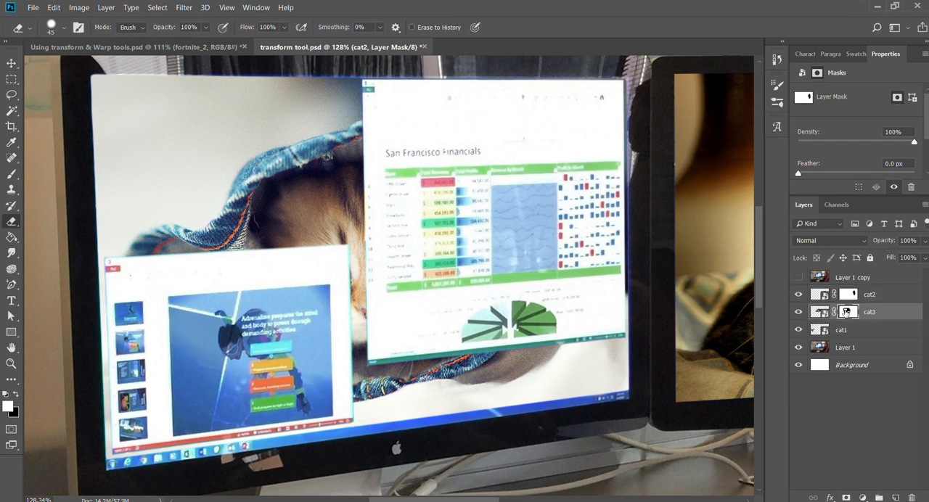
mouse_move(197, 159)
left_mouse_down()
mouse_move(284, 168)
mouse_move(380, 222)
mouse_move(131, 137)
mouse_move(102, 101)
mouse_move(117, 305)
mouse_move(240, 156)
mouse_move(353, 185)
left_mouse_up()
Paint part of the cat3 image back on its mask with the 45 px brush, and undo both the painting and the erasing.
key("b")
mouse_move(341, 236)
left_mouse_down()
mouse_move(356, 218)
mouse_move(355, 80)
mouse_move(370, 214)
mouse_move(359, 273)
mouse_move(259, 253)
mouse_move(116, 263)
left_mouse_up()
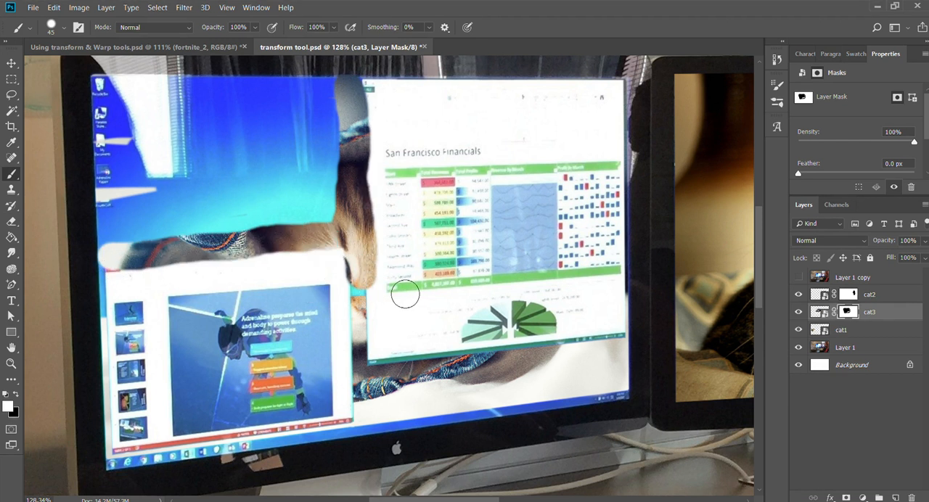
key("ctrl+z")
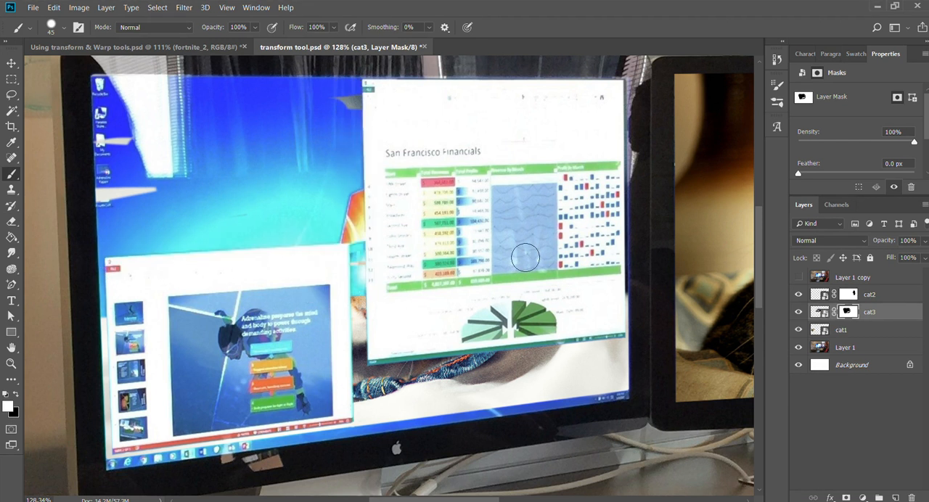
key("ctrl+alt+z")
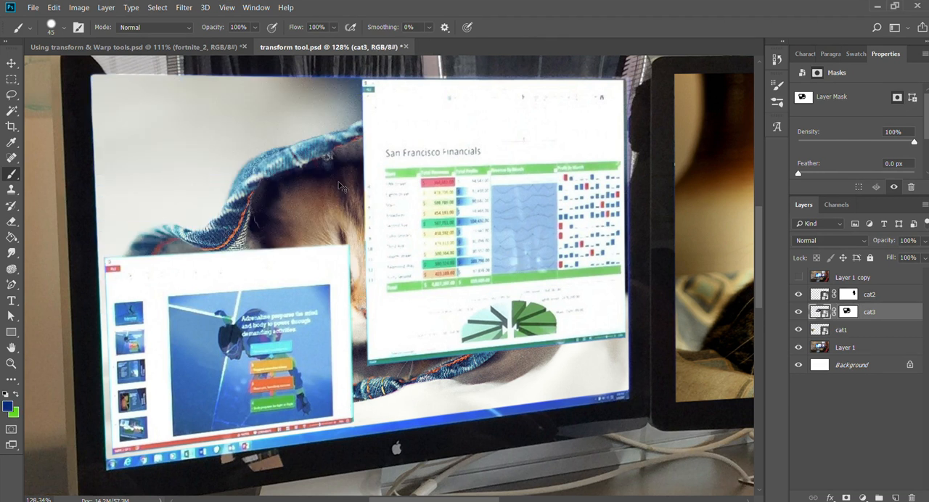
Erase the cat3 layer mask with the 45 px eraser around the slide and spreadsheet windows and across the upper desktop area.
key("e")
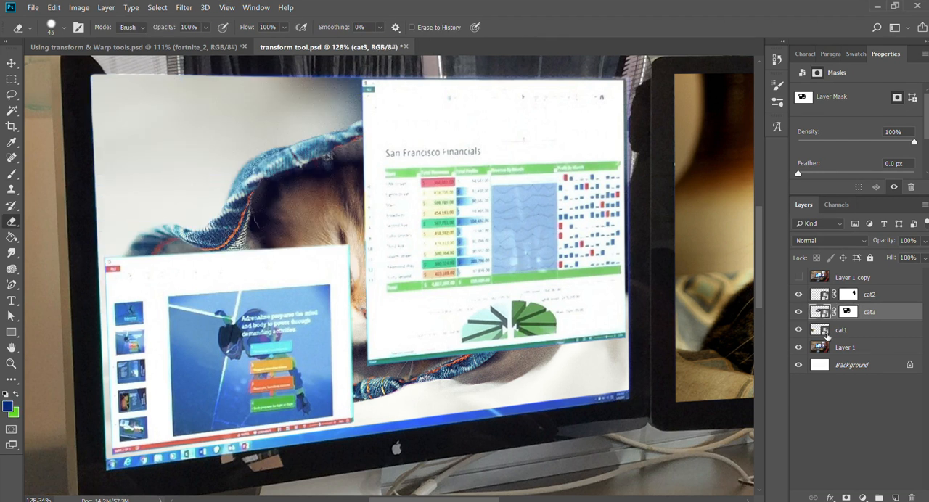
left_click(848, 312)
mouse_move(361, 254)
left_mouse_down()
mouse_move(146, 282)
mouse_move(128, 271)
mouse_move(169, 257)
mouse_move(115, 291)
mouse_move(131, 424)
mouse_move(119, 462)
mouse_move(366, 439)
mouse_move(392, 379)
mouse_move(351, 372)
mouse_move(559, 378)
mouse_move(615, 354)
mouse_move(363, 375)
mouse_move(367, 412)
mouse_move(405, 366)
left_mouse_up()
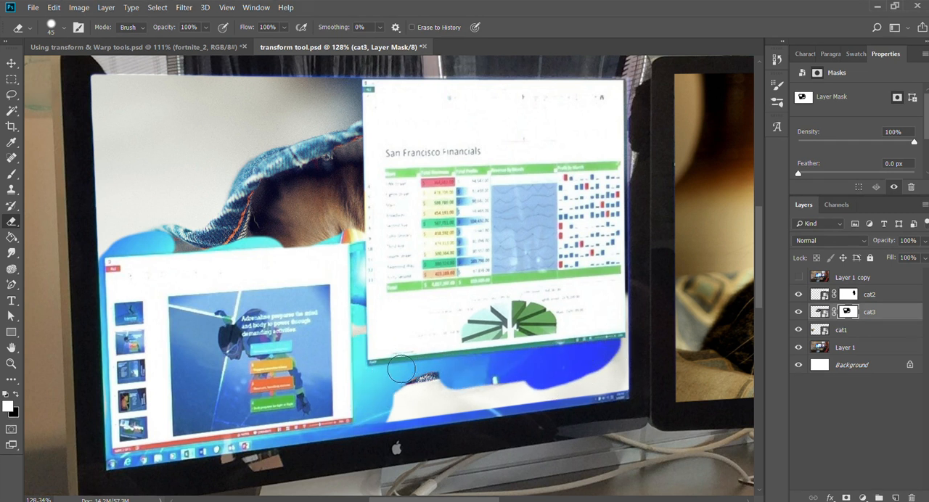
mouse_move(582, 182)
left_mouse_down()
mouse_move(629, 93)
mouse_move(641, 164)
mouse_move(629, 351)
mouse_move(442, 384)
left_mouse_up()
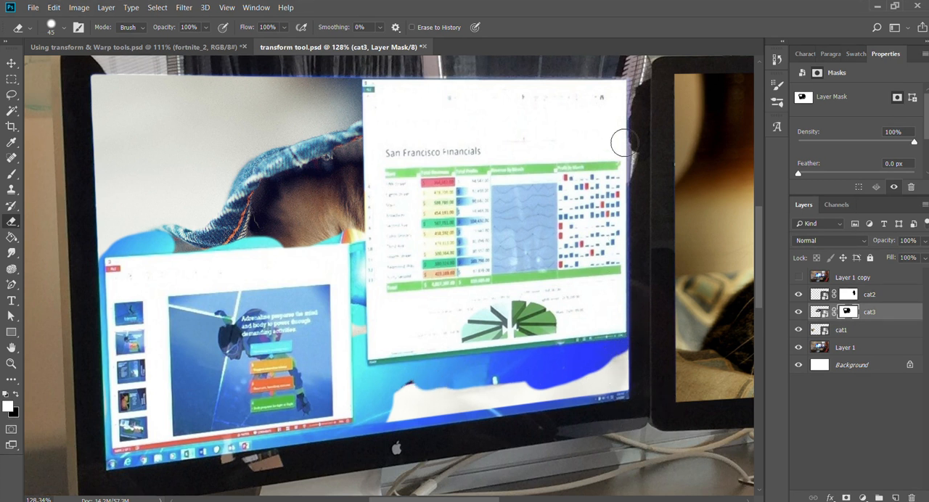
mouse_move(356, 87)
left_mouse_down()
mouse_move(269, 135)
mouse_move(225, 133)
mouse_move(330, 129)
mouse_move(373, 191)
mouse_move(342, 228)
mouse_move(405, 192)
mouse_move(247, 218)
mouse_move(187, 254)
mouse_move(298, 139)
mouse_move(130, 257)
mouse_move(344, 235)
mouse_move(335, 241)
left_mouse_up()
Brush the cat3 image back on its mask along the middle screen's bottom and left edges, and undo the stroke.
key("z")
mouse_move(98, 96)
left_mouse_down()
mouse_move(156, 131)
mouse_move(219, 193)
left_mouse_up()
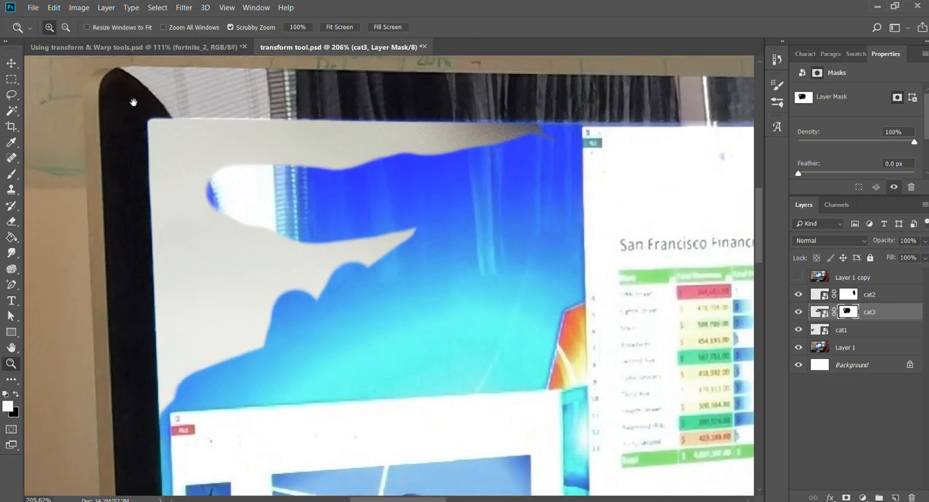
scroll(201, 147, "down", 10)
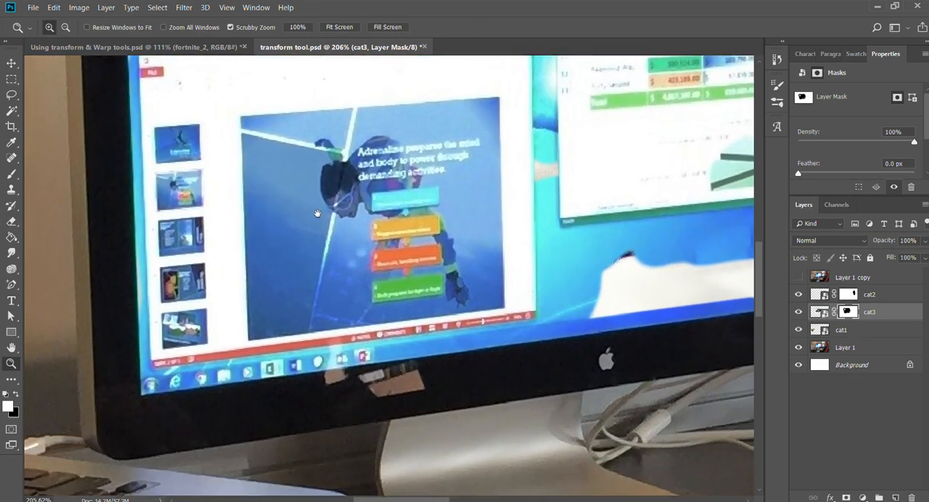
left_click_drag(318, 213, 377, 196)
key("e")
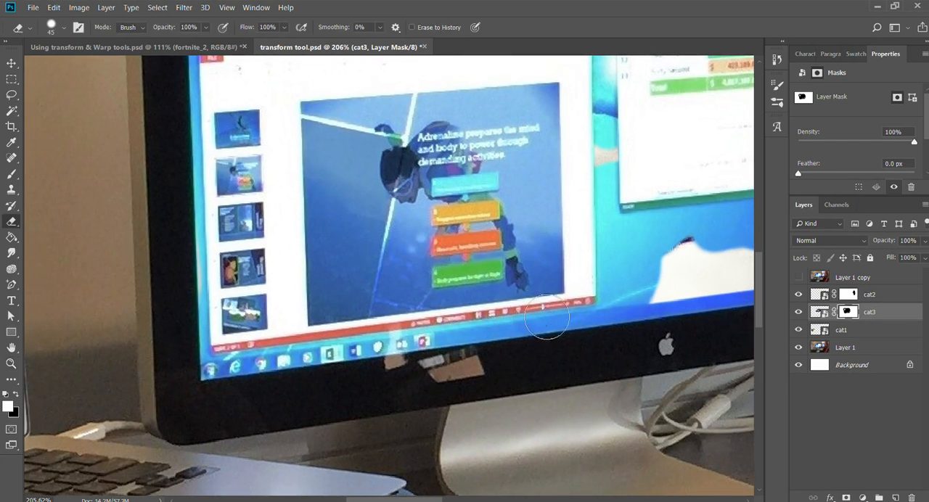
key("b")
mouse_move(615, 326)
left_mouse_down()
mouse_move(501, 327)
mouse_move(239, 363)
mouse_move(201, 222)
mouse_move(193, 107)
left_mouse_up()
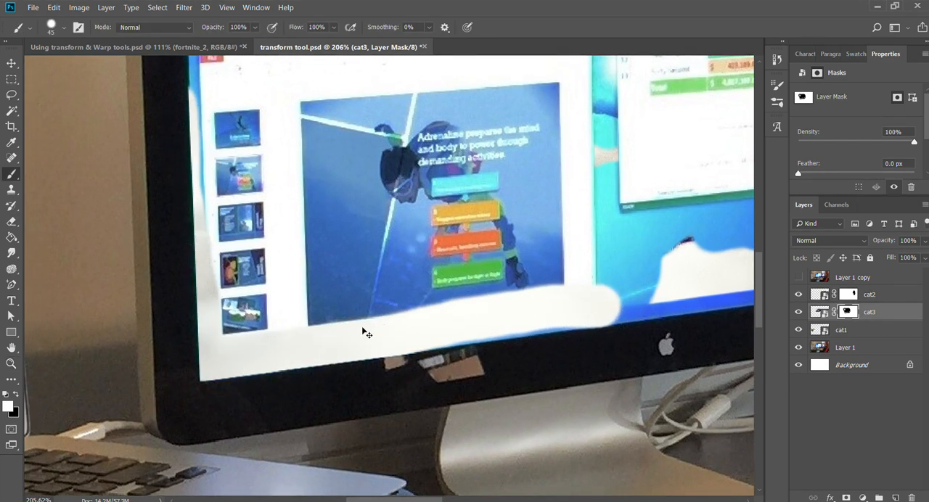
key("ctrl+z")
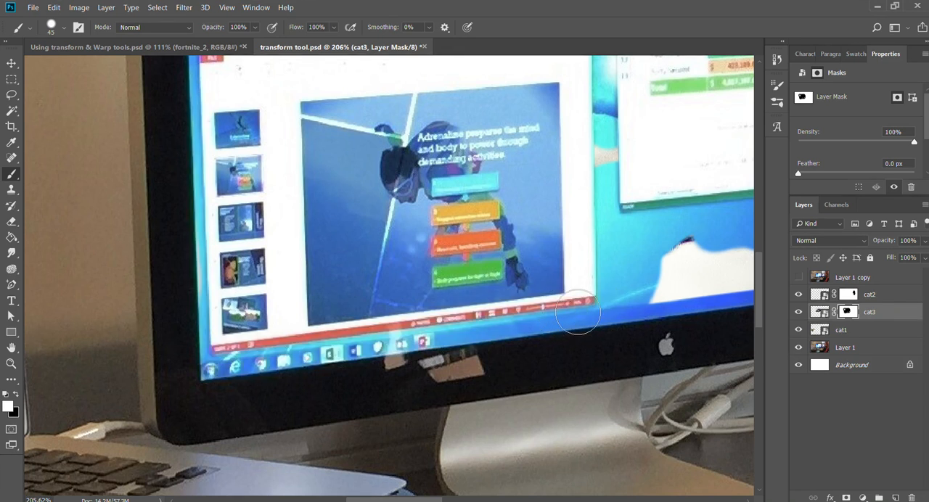
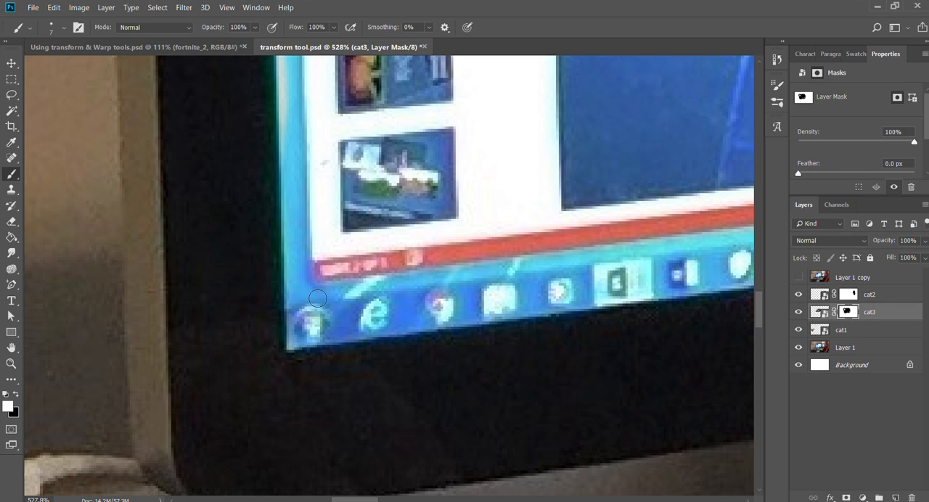
Brush the cat3 image back on its mask along the strip below the slide window, using the 7 px brush.
left_click(317, 298, "shift")
left_click_drag(490, 273, 85, 326)
left_click_drag(642, 285, 399, 321)
left_click_drag(525, 304, 251, 357)
left_click_drag(396, 318, 412, 298)
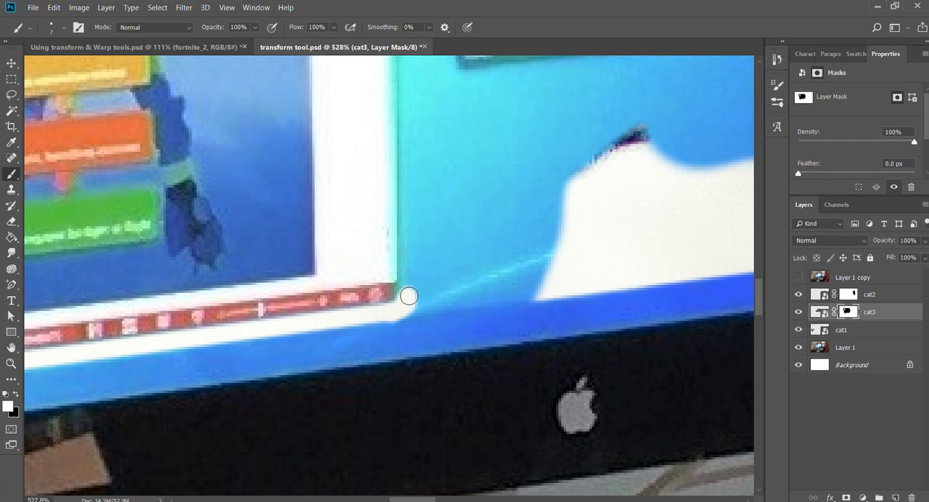
Brush a straight strip of the cat3 image back along the slide window's right edge with the 7 px brush.
mouse_move(410, 172)
left_mouse_down()
mouse_move(396, 388)
mouse_move(370, 193)
mouse_move(423, 349)
left_mouse_up()
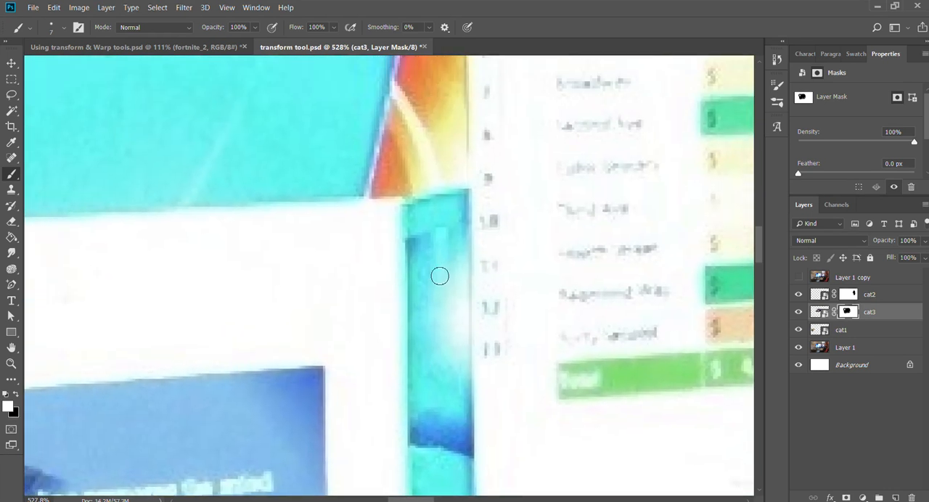
left_click_drag(476, 313, 467, 261)
mouse_move(472, 215)
left_mouse_down()
mouse_move(460, 239)
mouse_move(457, 208)
left_mouse_up()
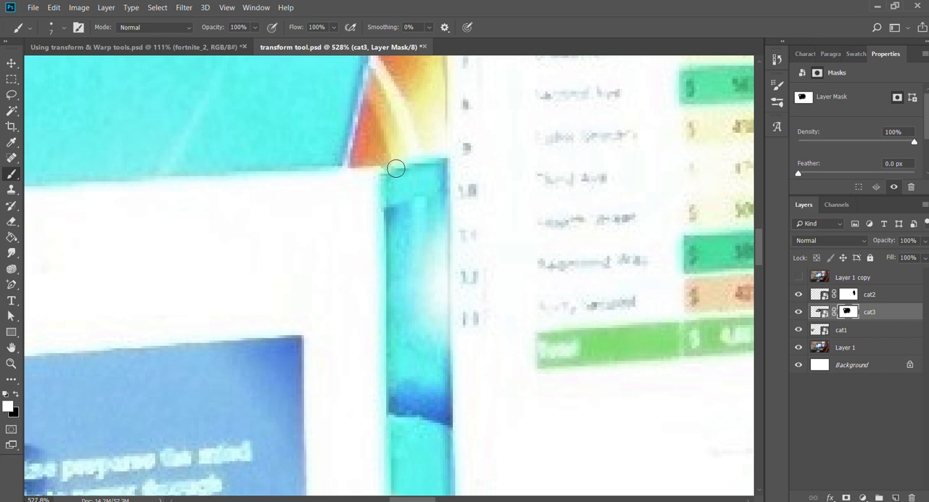
left_click(395, 168, "shift")
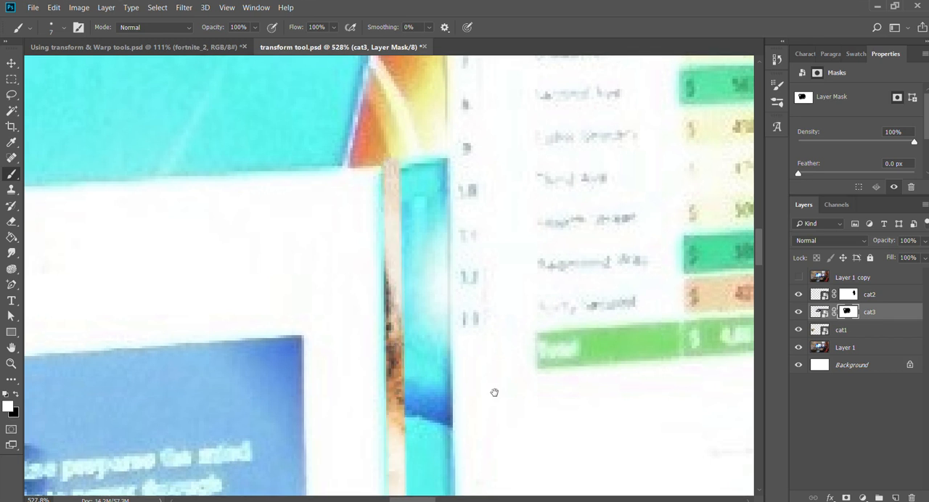
mouse_move(493, 391)
left_mouse_down()
mouse_move(485, 212)
mouse_move(462, 95)
left_mouse_up()
mouse_move(440, 345)
left_mouse_down()
mouse_move(450, 214)
mouse_move(489, 255)
mouse_move(503, 395)
left_mouse_up()
Restore a straight strip of the cat3 image along the slide window's top edge, from its right corner to its left corner.
mouse_move(284, 237)
left_mouse_down()
mouse_move(523, 452)
mouse_move(549, 498)
left_mouse_up()
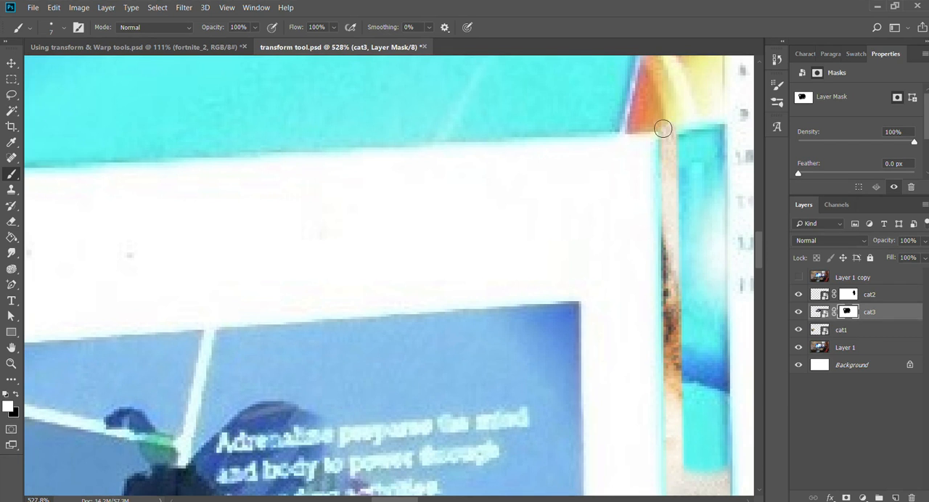
left_click_drag(352, 192, 653, 178)
left_click_drag(351, 200, 654, 184)
left_click_drag(364, 201, 397, 200)
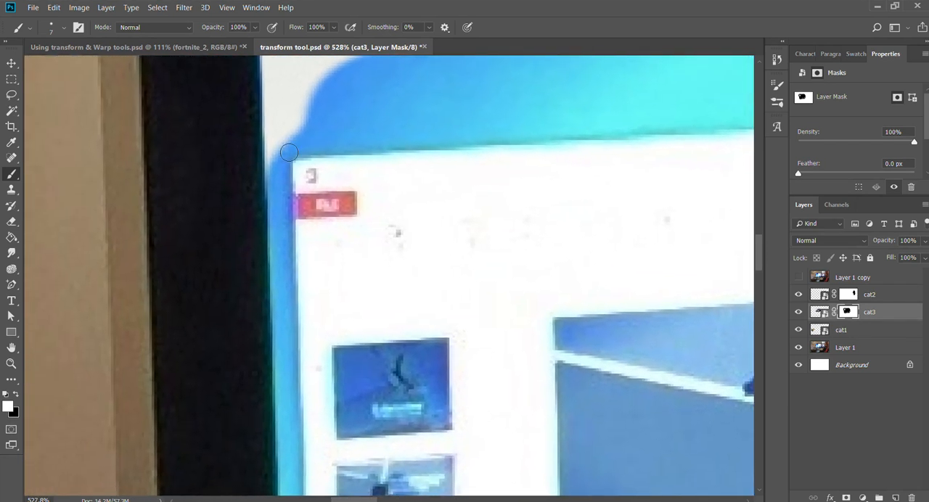
left_click(278, 157, "shift")
Increase the brush to 10 px and restore the cat3 image in a strip down the slide window's left edge.
mouse_move(585, 210)
left_mouse_down()
mouse_move(441, 224)
mouse_move(108, 285)
mouse_move(546, 245)
mouse_move(627, 197)
left_mouse_up()
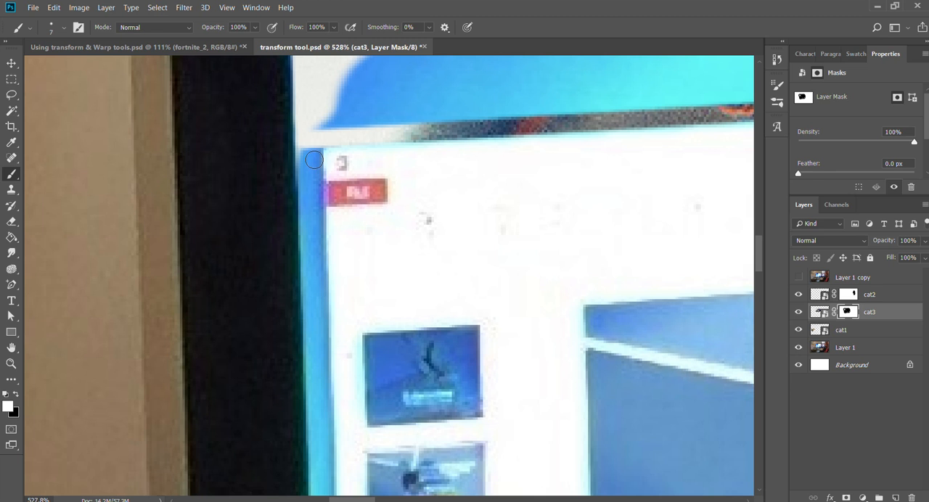
key("bracketright")
left_click_drag(434, 323, 433, 290)
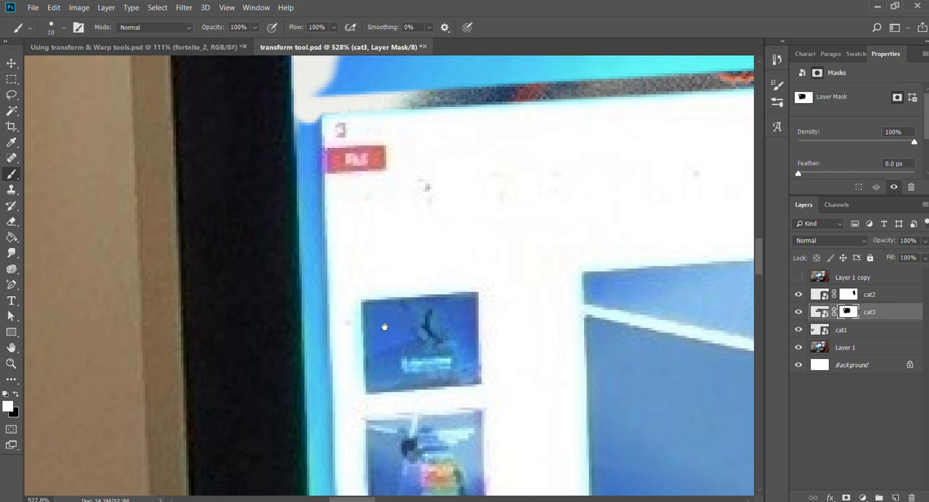
scroll(384, 327, "down", 10)
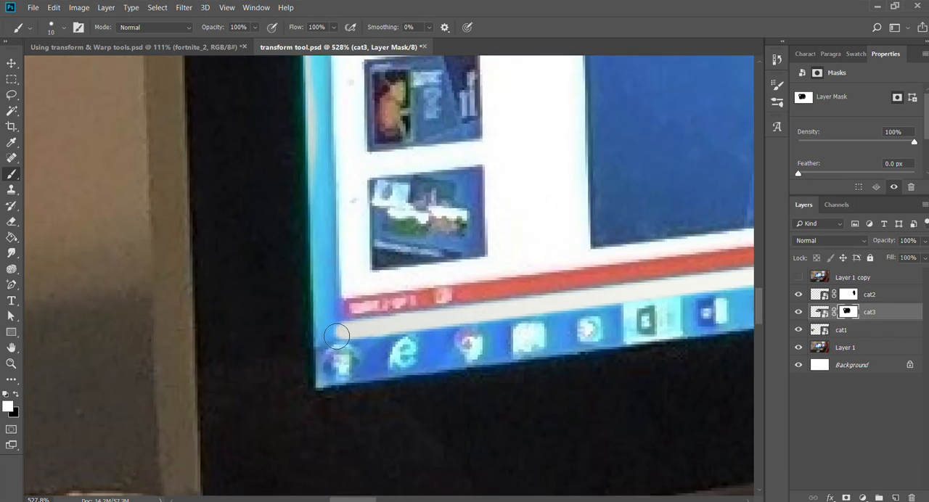
left_click(338, 328, "shift")
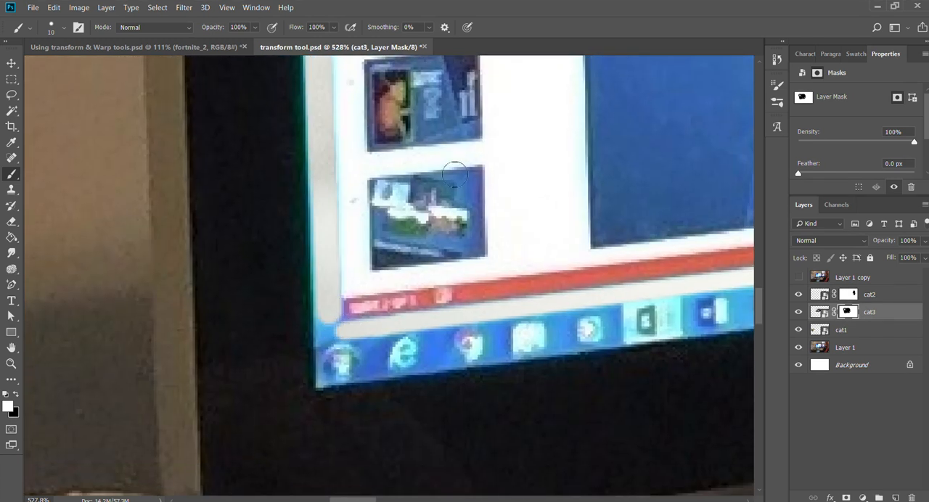
Reduce the brush to 4 px and fill the remaining mask gaps along the slide window's left edge and lower-left corner.
key("bracketleft")
key("bracketleft")
key("bracketleft")
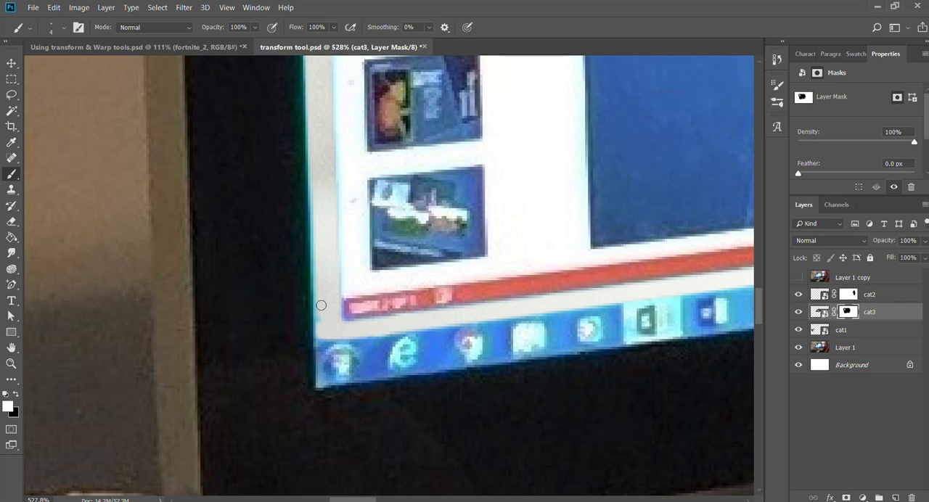
left_click_drag(403, 201, 414, 485)
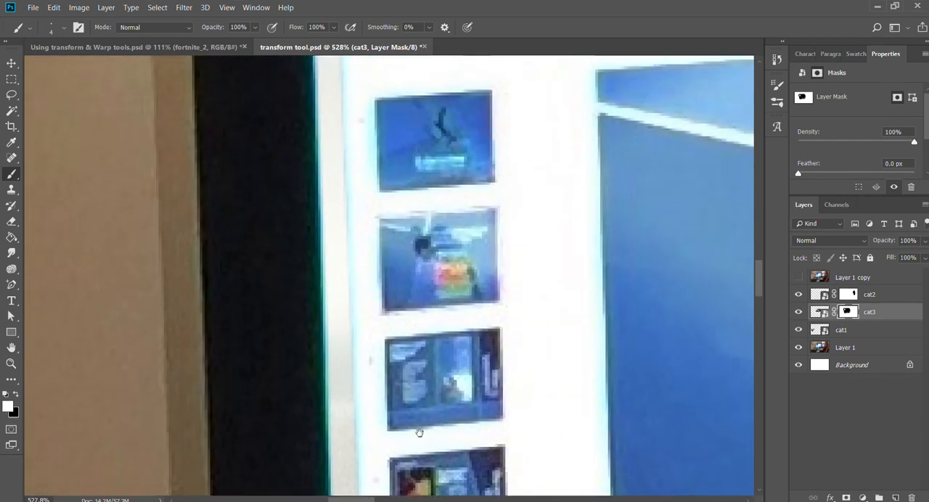
left_click_drag(438, 377, 414, 444)
left_click_drag(392, 238, 366, 377)
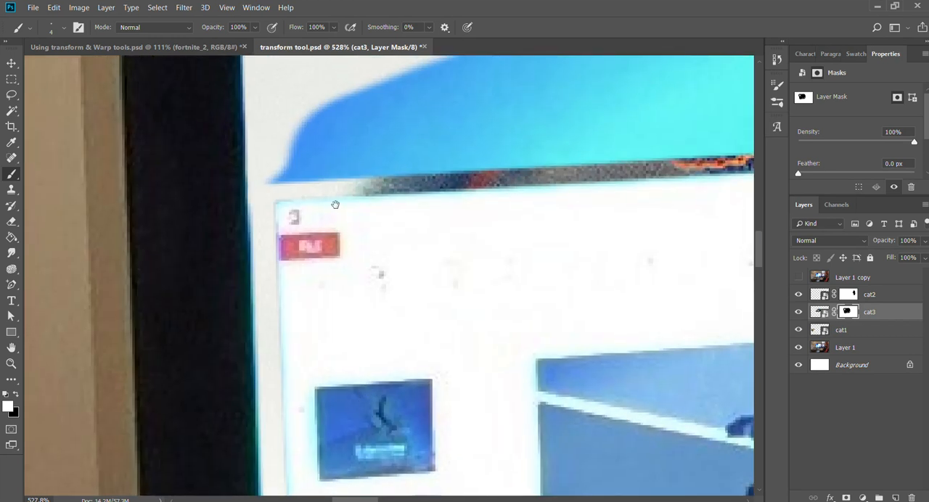
left_click_drag(335, 205, 338, 242)
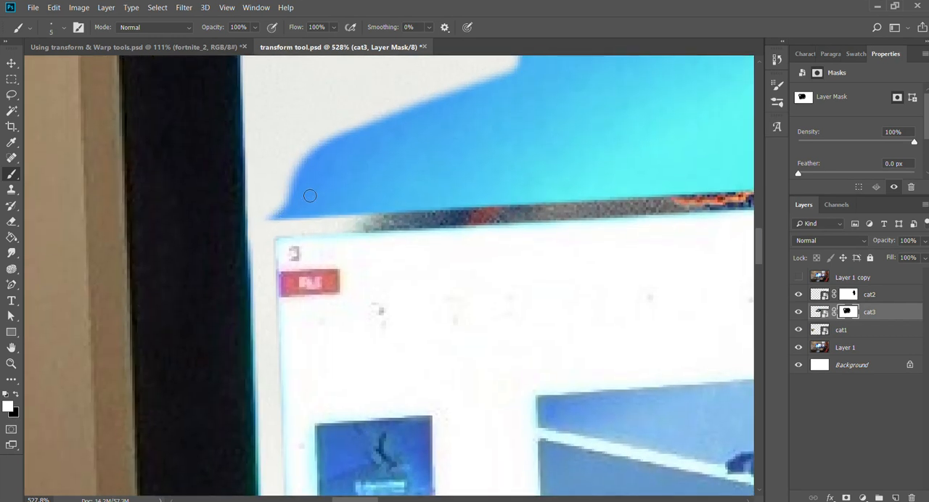
Widen the restored cat3 strip above the slide window's upper-left corner with a 10 px brush.
key("bracketright")
key("bracketright")
key("bracketright")
key("bracketright")
key("bracketright")
key("bracketright")
left_click_drag(276, 221, 434, 203)
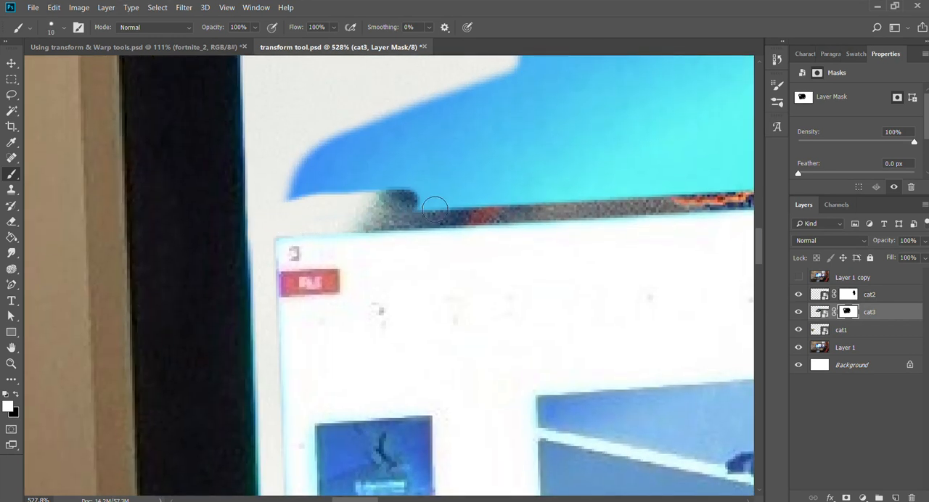
Enlarge the brush to about 76 px and paint the cat3 image back over the upper-left desktop area.
left_click_drag(492, 170, 452, 173)
left_click_drag(579, 208, 404, 379)
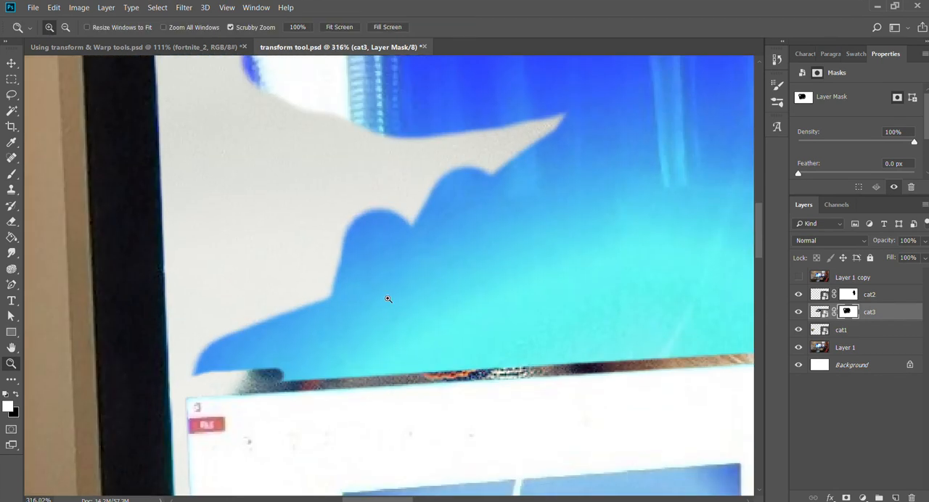
left_click_drag(446, 275, 428, 274)
left_click_drag(486, 243, 458, 283)
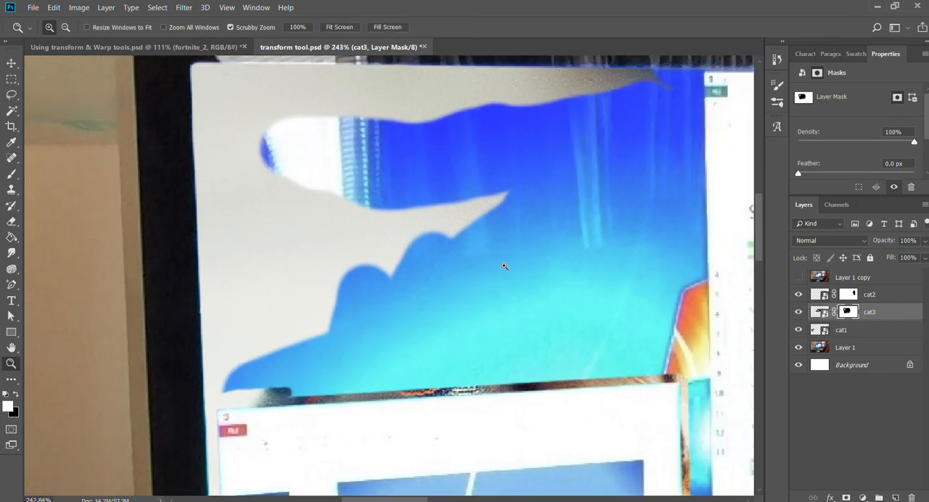
key("b")
key("bracketright")
key("bracketright")
key("bracketright")
key("bracketright")
key("bracketright")
key("bracketright")
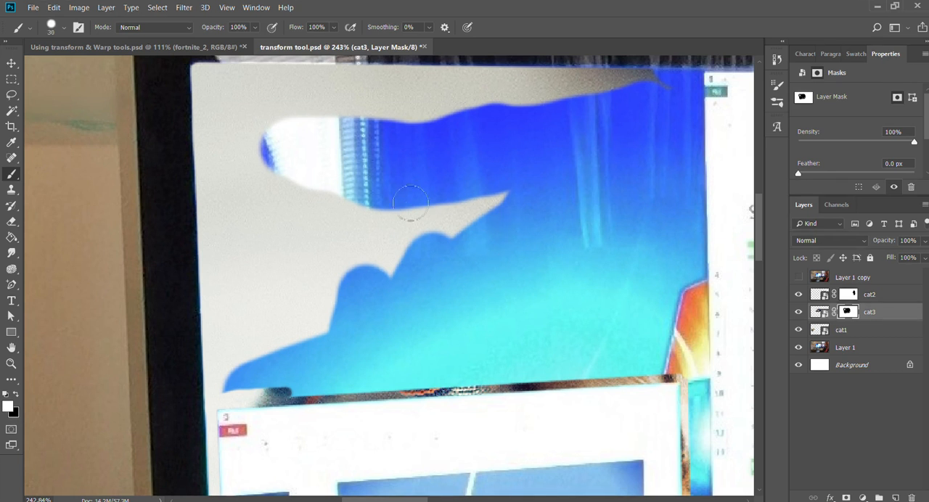
mouse_move(296, 151)
left_mouse_down()
mouse_move(478, 172)
mouse_move(359, 208)
left_mouse_up()
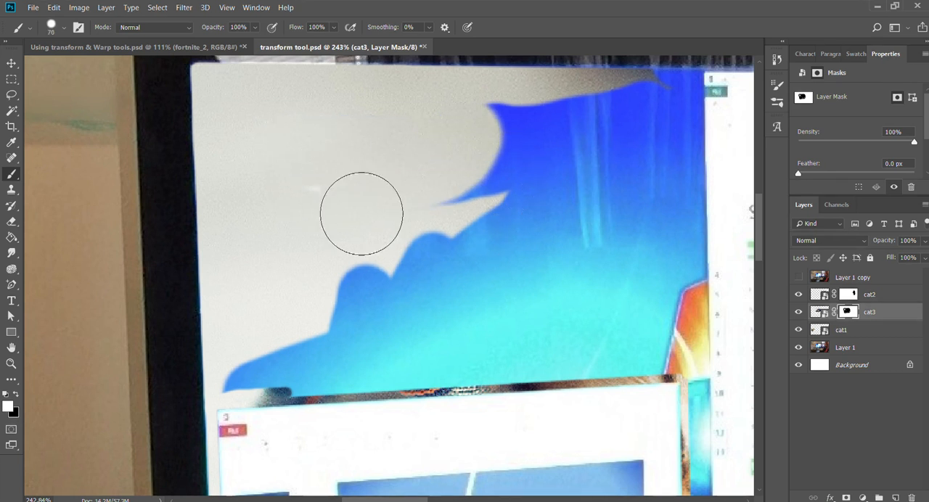
Reduce the brush to 40 px and paint a band of the cat3 image above the slide window, reaching to the spreadsheet.
left_click_drag(290, 394, 277, 397)
key("bracketleft")
key("bracketleft")
key("bracketleft")
left_click_drag(301, 392, 411, 389)
key("bracketleft")
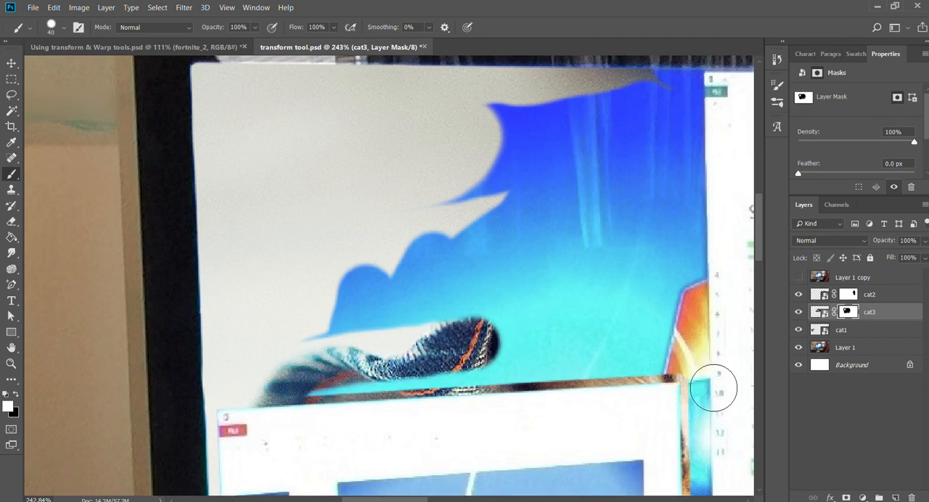
mouse_move(704, 376)
left_mouse_down()
mouse_move(689, 355)
mouse_move(337, 357)
mouse_move(612, 319)
left_mouse_up()
left_click_drag(623, 285, 438, 357)
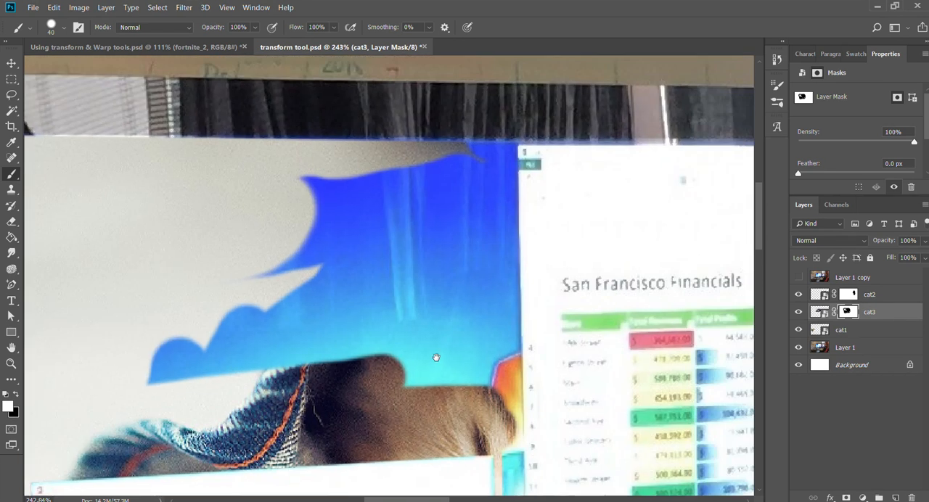
Try brushing the cat3 image back down the spreadsheet's left edge with the 40 px brush, and undo the stroke.
left_click_drag(511, 158, 510, 266)
key("ctrl+z")
Reduce the brush to 15 px and dab the cat3 mask beside the spreadsheet's upper-left and lower-left corners.
key("bracketleft")
key("bracketleft")
key("bracketleft")
key("bracketleft")
key("bracketleft")
key("z")
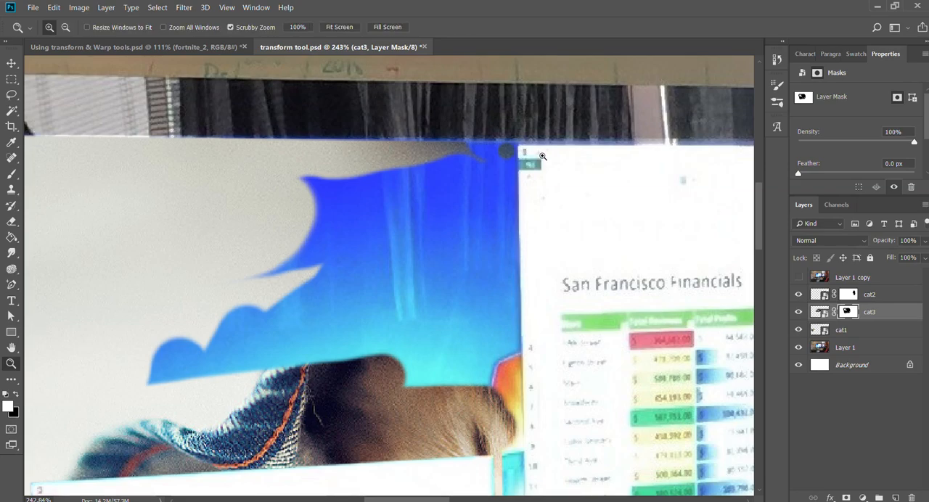
left_click_drag(523, 150, 584, 175)
left_click_drag(484, 145, 458, 131)
key("b")
scroll(453, 240, "down", 5)
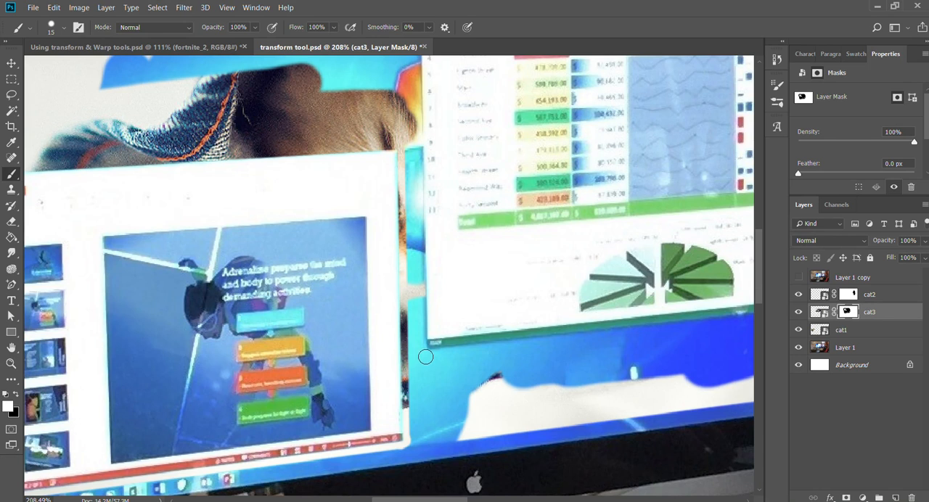
left_click(425, 356)
Restore a straight strip of the cat3 image down the spreadsheet's full left edge with the 15 px brush, undoing a first short stroke.
mouse_move(460, 172)
left_mouse_down()
mouse_move(473, 447)
mouse_move(468, 193)
mouse_move(498, 398)
mouse_move(481, 205)
mouse_move(504, 438)
left_mouse_up()
key("z")
left_click_drag(437, 181, 489, 183)
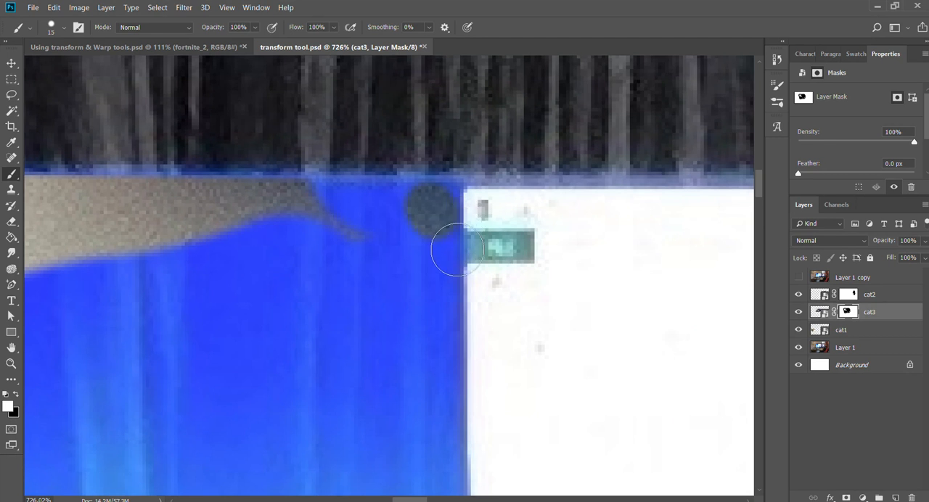
left_click(460, 333, "shift")
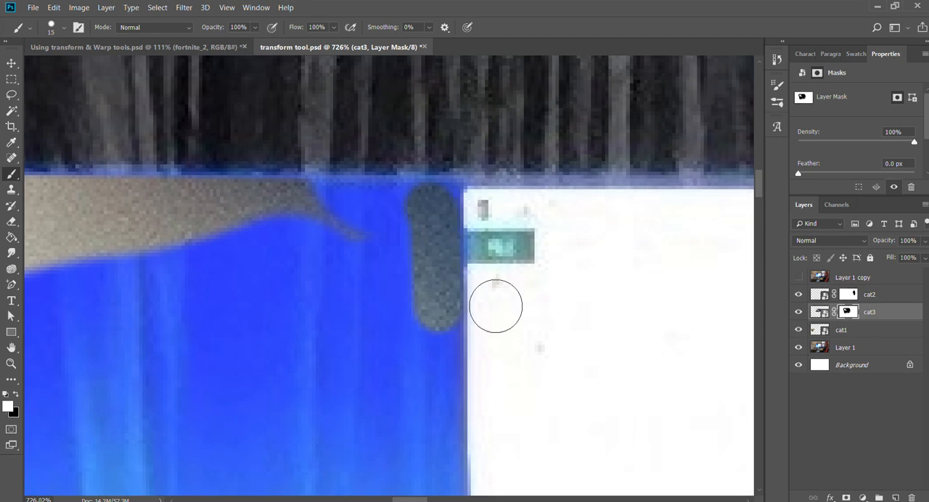
key("ctrl+z")
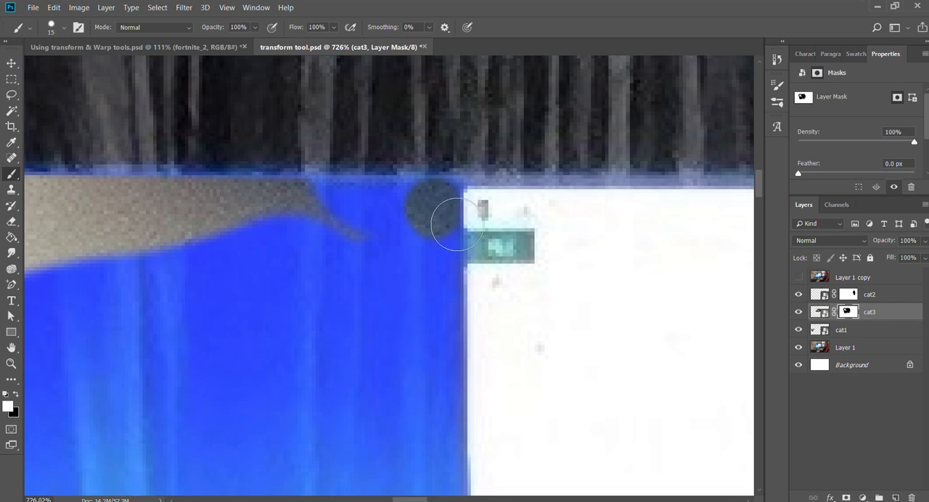
left_click_drag(479, 392, 453, 101)
left_click_drag(476, 421, 454, 61)
left_click_drag(453, 436, 445, 112)
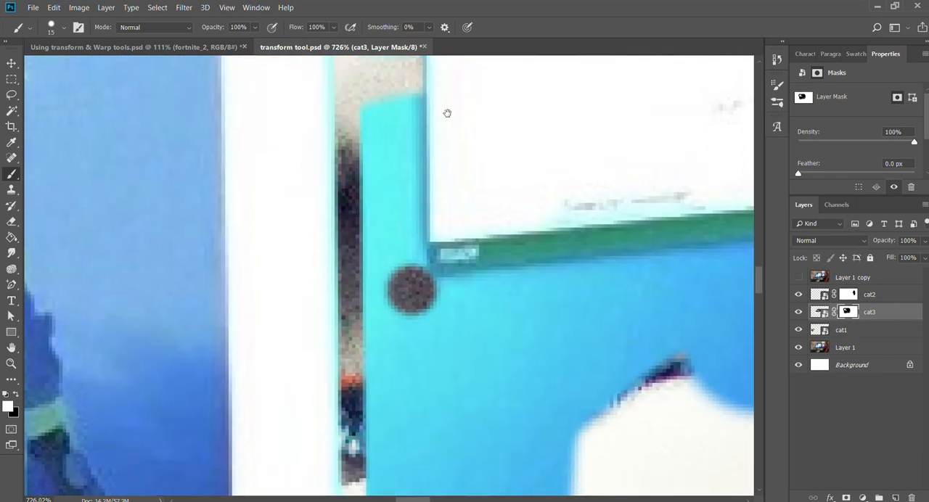
left_click(412, 291, "shift")
Brush more of the cat3 image back beside the spreadsheet strip and along the desktop's top edge near the spreadsheet.
left_click_drag(472, 179, 426, 173)
left_click_drag(486, 150, 495, 421)
left_click_drag(472, 108, 505, 228)
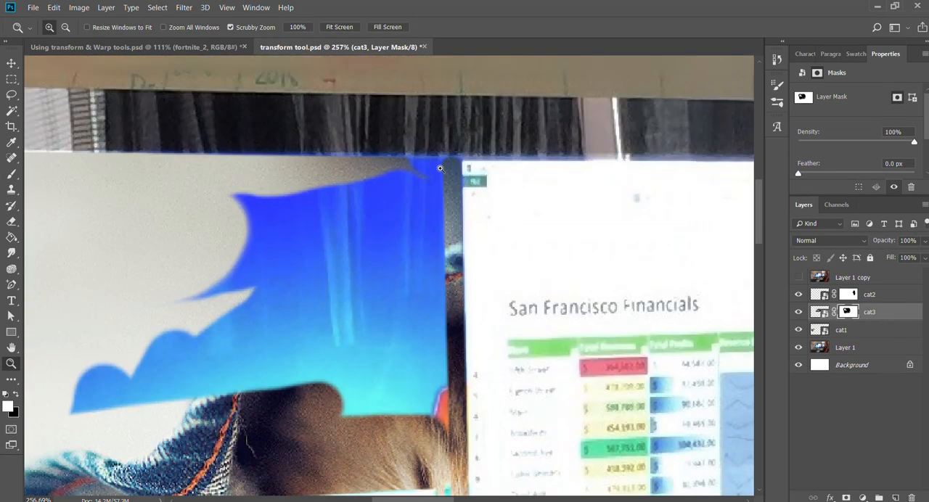
mouse_move(451, 174)
left_mouse_down()
mouse_move(394, 173)
mouse_move(463, 196)
mouse_move(442, 182)
mouse_move(442, 241)
left_mouse_up()
left_click_drag(381, 284, 349, 291)
left_click_drag(408, 242, 416, 292)
mouse_move(495, 363)
left_mouse_down()
mouse_move(463, 250)
mouse_move(266, 135)
left_mouse_up()
Reduce the brush to 6 px and restore the cat3 image at the spreadsheet's upper-left corner and adjoining desktop edge, undoing one stroke.
key("z")
left_click_drag(407, 325, 490, 328)
left_click_drag(351, 355, 494, 471)
left_click_drag(344, 237, 369, 477)
left_click_drag(404, 326, 389, 435)
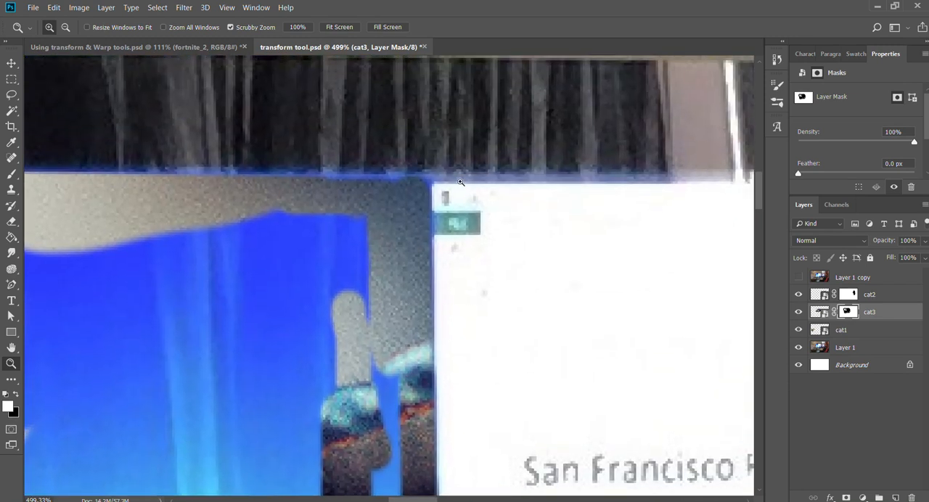
left_click_drag(445, 162, 473, 163)
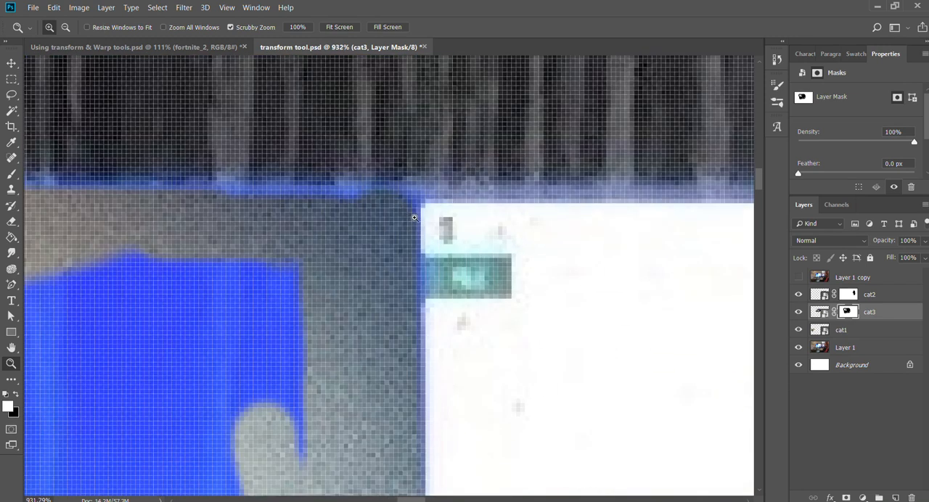
left_click_drag(414, 217, 427, 218)
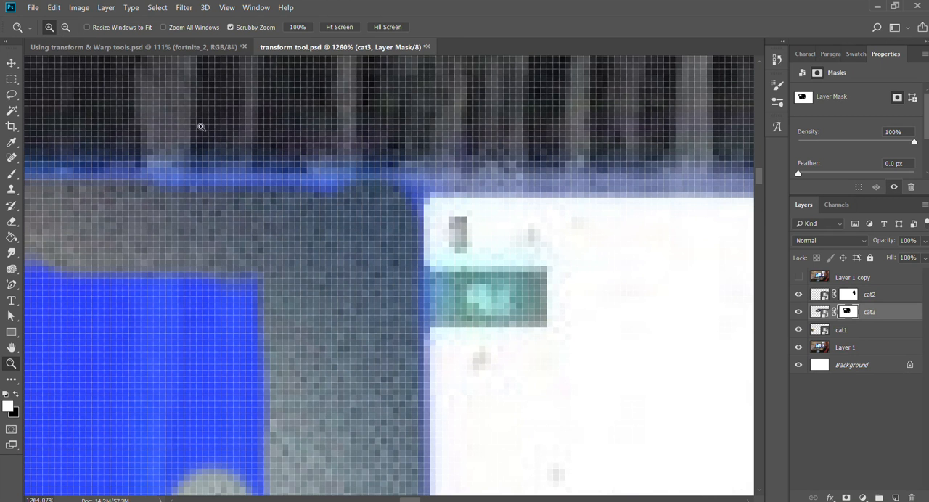
key("b")
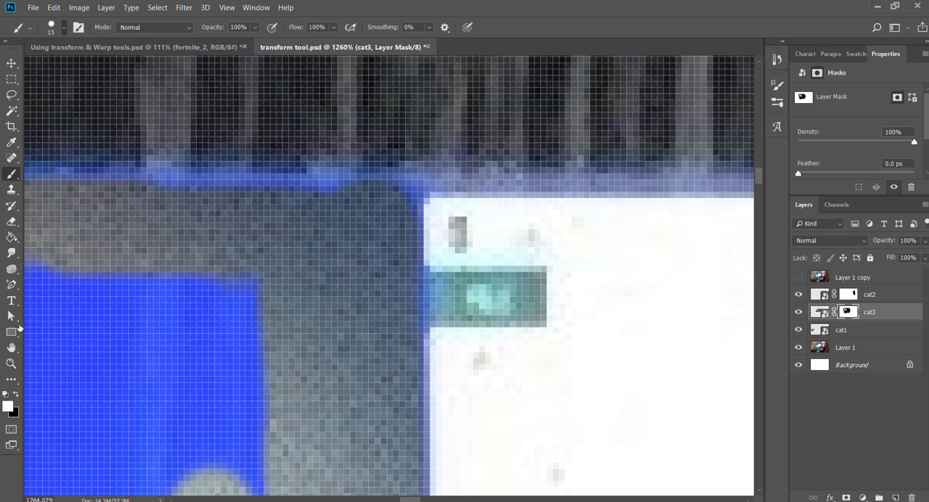
scroll(108, 259, "down", 1)
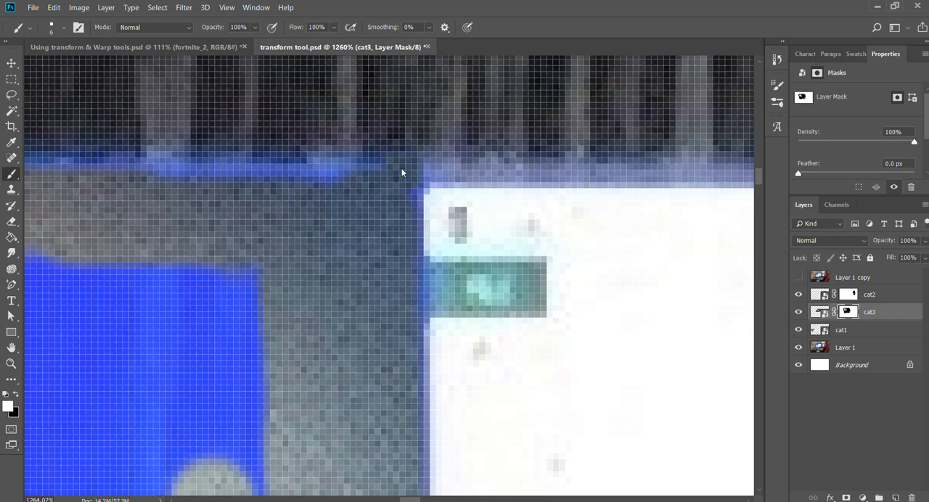
key("ctrl+z")
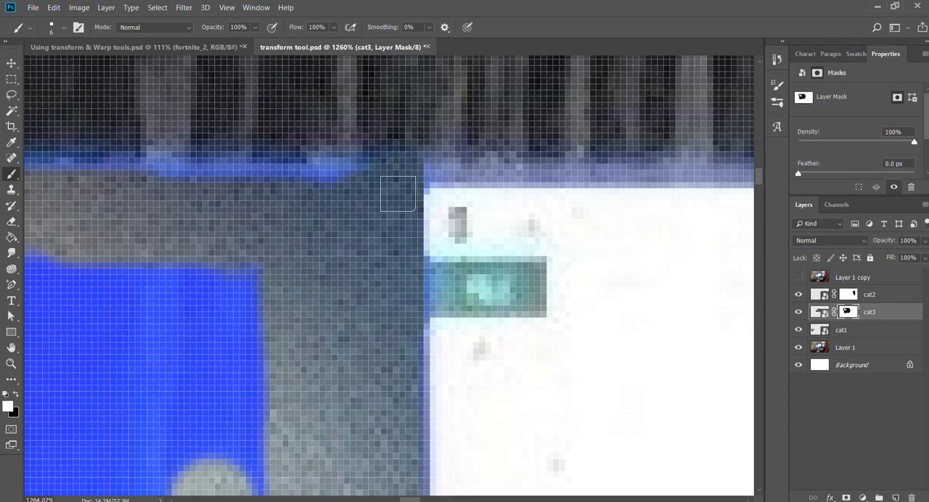
left_click_drag(282, 203, 521, 226)
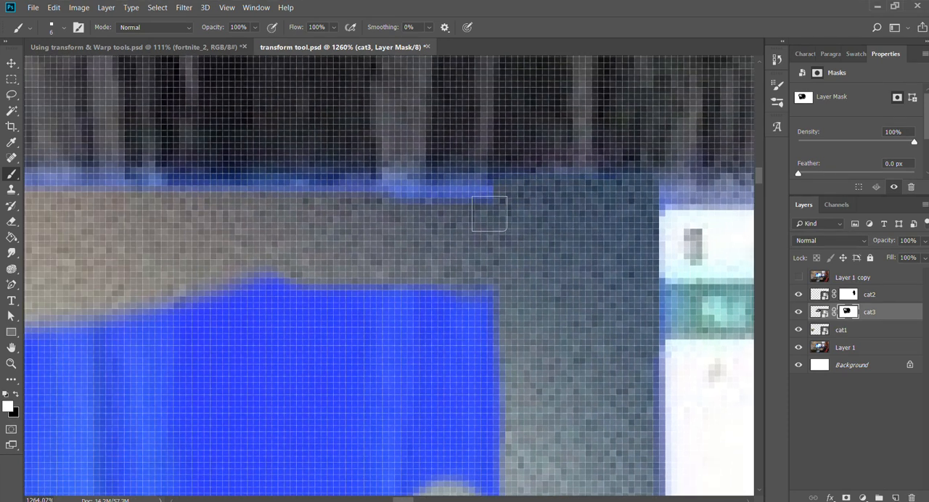
mouse_move(344, 201)
left_mouse_down()
mouse_move(554, 261)
mouse_move(332, 252)
left_mouse_up()
Reduce the brush to 4 px and dab the cat3 mask just above the spreadsheet's upper-right corner.
key("z")
mouse_move(516, 281)
left_mouse_down()
mouse_move(527, 285)
mouse_move(107, 288)
left_mouse_up()
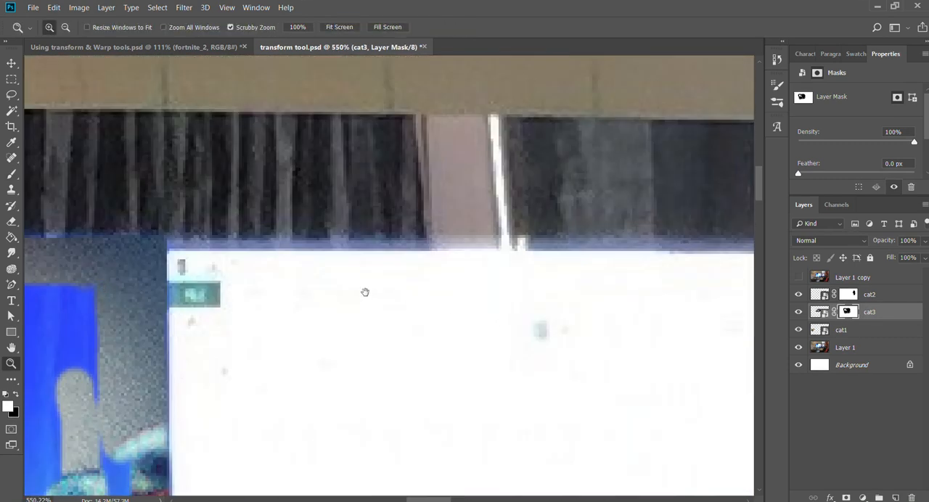
left_click_drag(180, 249, 209, 239)
key("b")
key("z")
key("b")
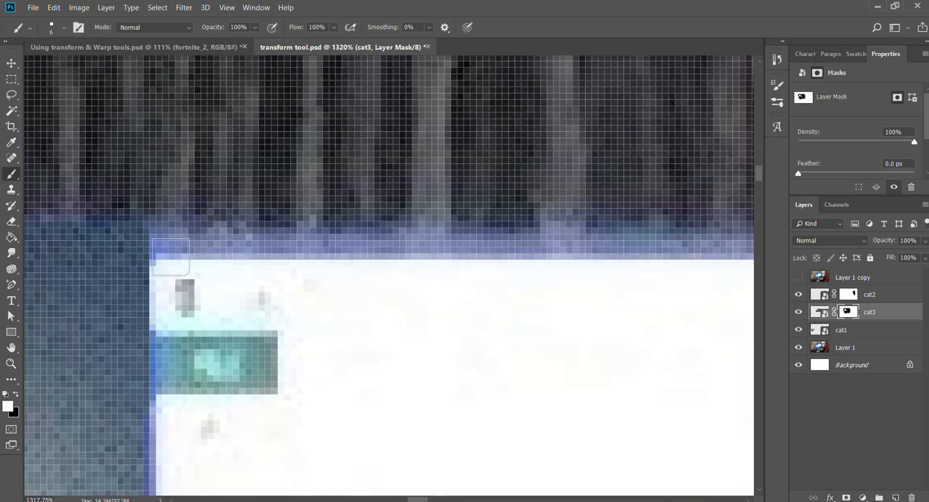
key("space")
left_click_drag(375, 261, 241, 290)
key("z")
mouse_move(529, 283)
left_mouse_down()
mouse_move(484, 288)
mouse_move(505, 281)
left_mouse_up()
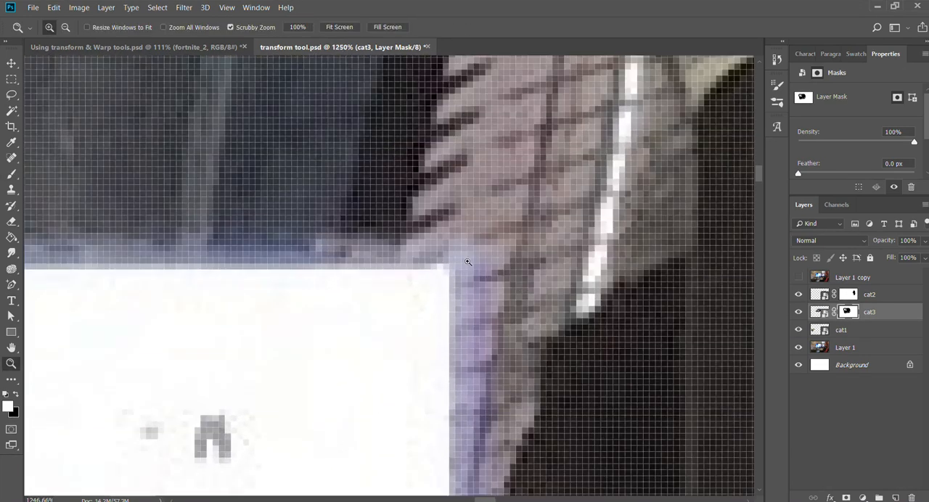
key("b")
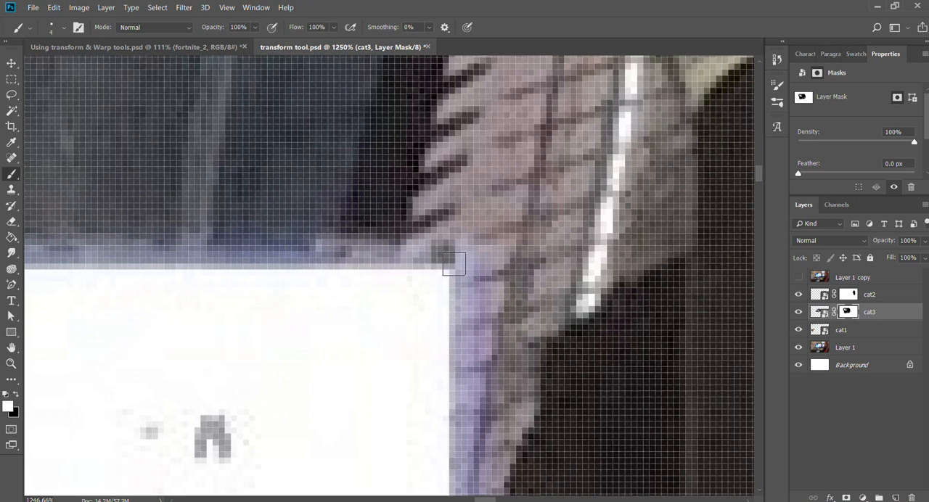
Restore a thin straight strip of the cat3 image along the spreadsheet's full top edge, ending at its upper-left corner.
left_click_drag(109, 291, 641, 286)
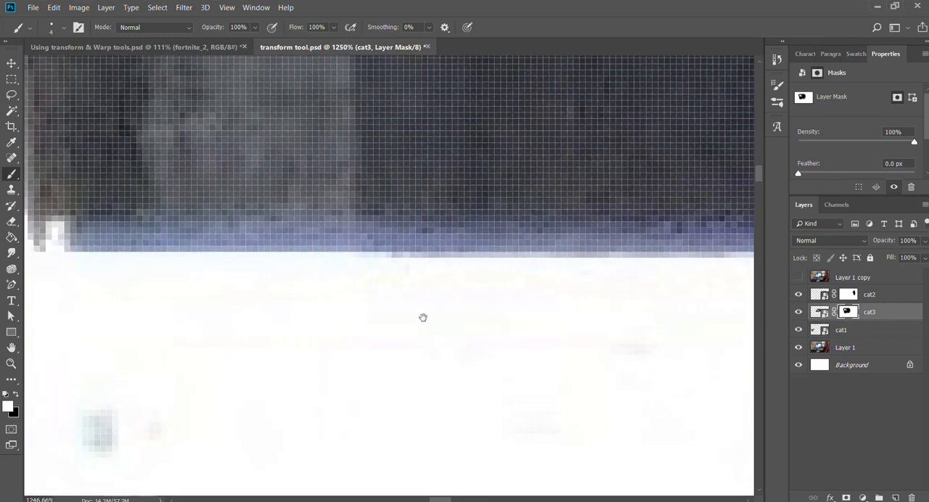
left_click_drag(237, 303, 566, 315)
mouse_move(334, 318)
left_mouse_down()
mouse_move(678, 309)
mouse_move(483, 323)
left_mouse_up()
left_click_drag(51, 324, 608, 308)
left_click_drag(482, 318, 338, 328)
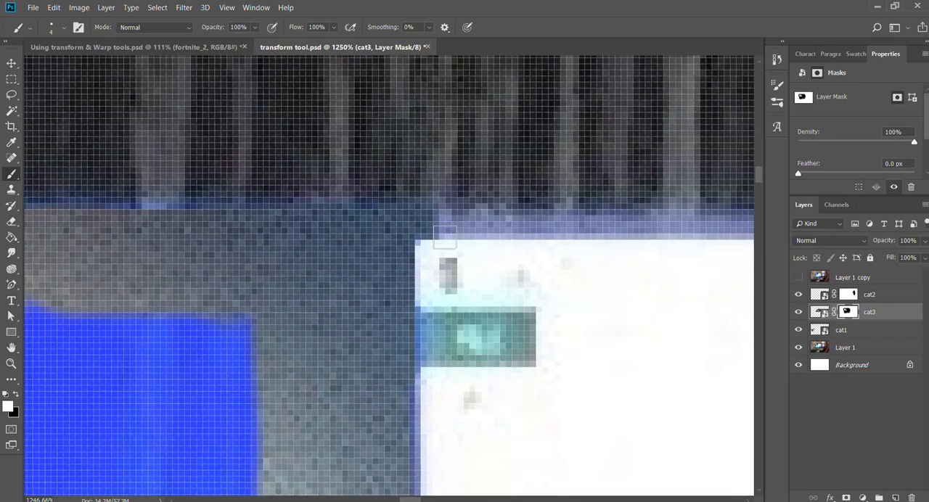
left_click(439, 229, "shift")
key("z")
left_click_drag(587, 283, 74, 299)
left_click_drag(573, 302, 113, 295)
mouse_move(560, 247)
left_mouse_down()
mouse_move(589, 244)
mouse_move(677, 283)
left_mouse_up()
key("b")
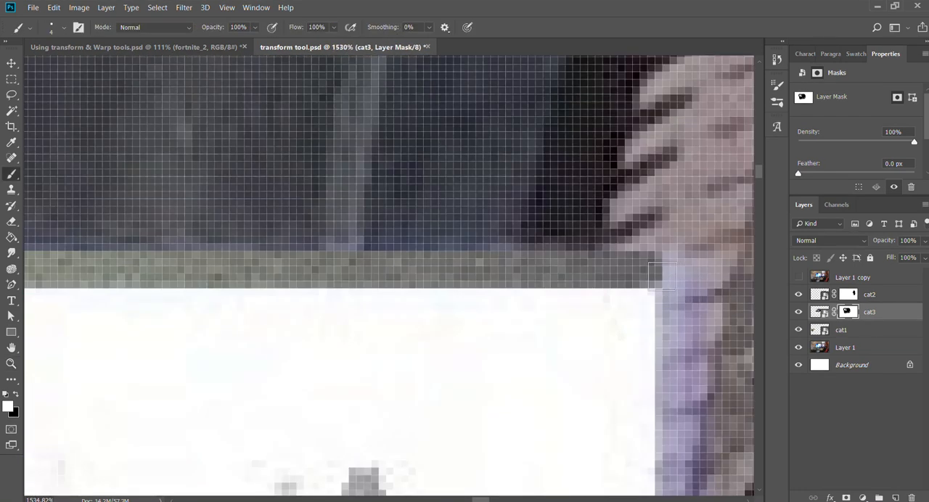
Inspect the monitor's top edge from the spreadsheet's upper-right corner across to the screen's upper-left corner.
left_click_drag(658, 276, 434, 207)
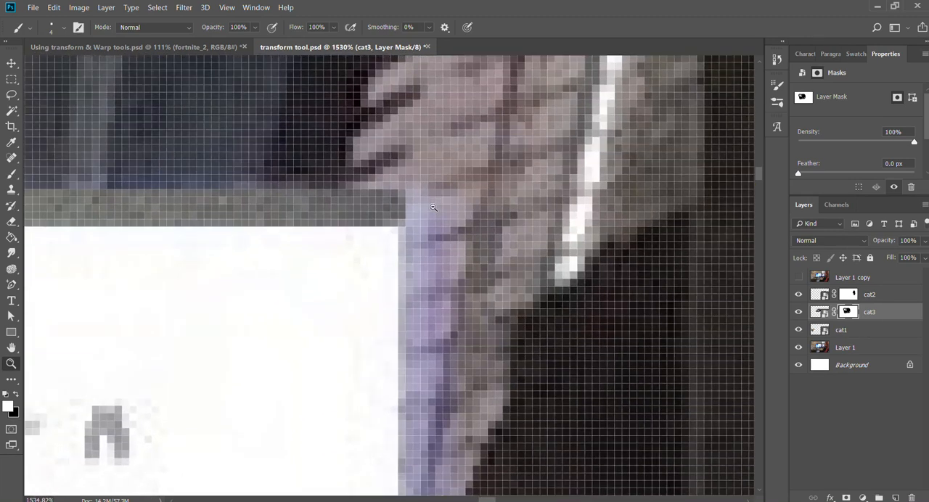
key("b")
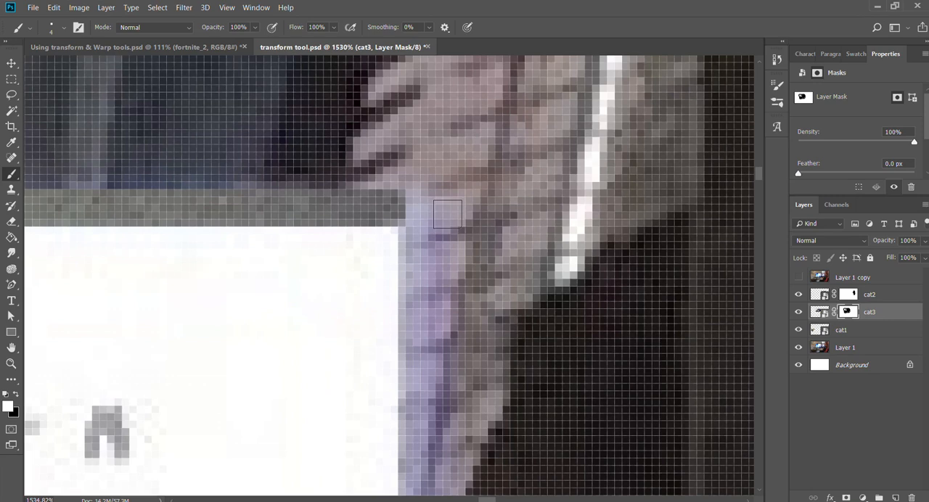
left_click_drag(211, 229, 725, 254)
left_click_drag(58, 265, 740, 271)
left_click_drag(58, 270, 752, 282)
left_click_drag(239, 264, 392, 256)
left_click_drag(58, 256, 748, 266)
left_click_drag(59, 265, 740, 270)
left_click_drag(58, 276, 639, 267)
left_click_drag(178, 269, 671, 283)
left_click_drag(220, 293, 494, 296)
left_click_drag(303, 272, 489, 267)
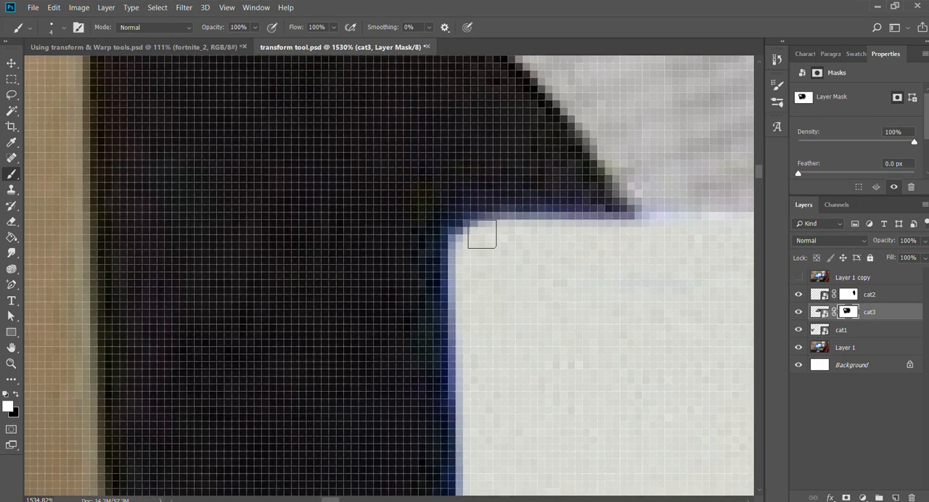
Brush a straight 4 px strip of the cat3 image from the spreadsheet's upper-right corner to the screen's upper-left corner.
key("z")
left_click_drag(595, 226, 104, 237)
left_click_drag(715, 254, 69, 273)
left_click_drag(603, 279, 208, 253)
left_click_drag(319, 248, 338, 245)
key("b")
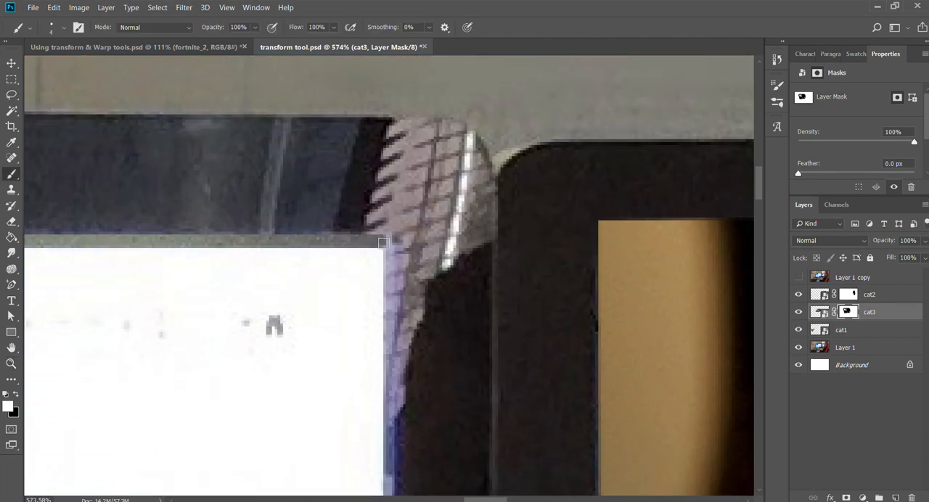
left_click_drag(196, 259, 715, 274)
left_click_drag(153, 282, 737, 293)
left_click_drag(112, 301, 751, 278)
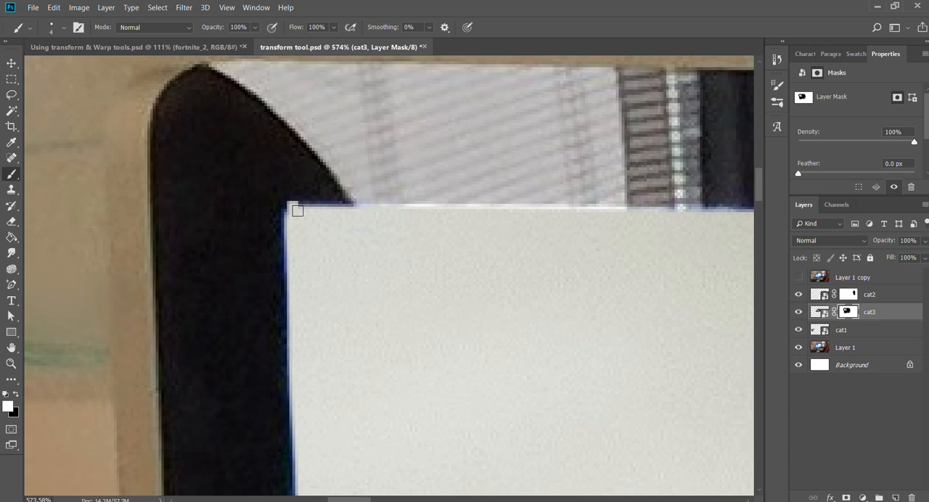
left_click(293, 207, "shift")
left_click_drag(602, 240, 112, 293)
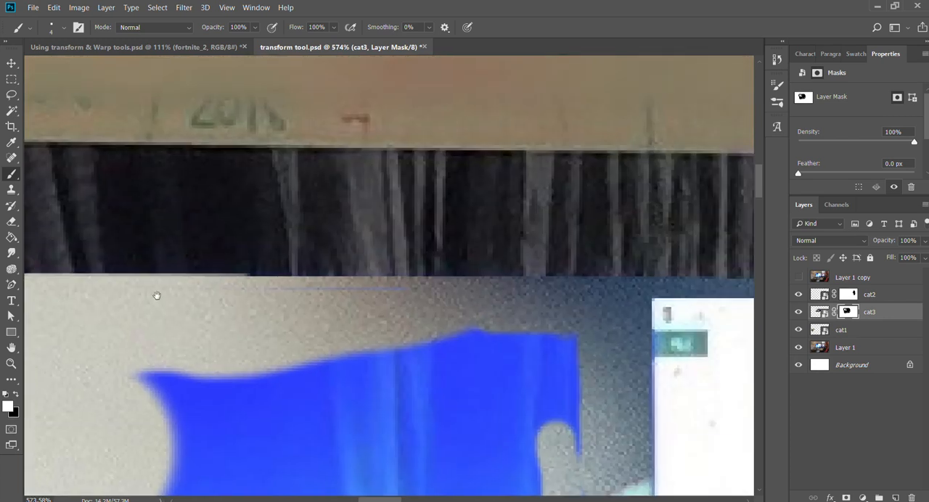
left_click_drag(454, 319, 293, 283)
left_click_drag(639, 319, 255, 293)
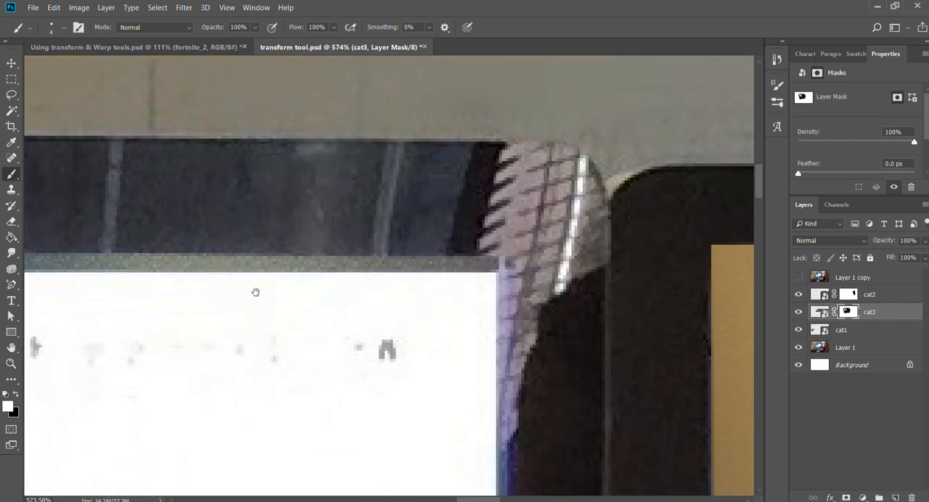
Restore a thin straight strip of the cat3 image down the spreadsheet's full right edge and fit the whole picture in view.
key("z")
left_click_drag(354, 276, 332, 267)
left_click_drag(545, 308, 490, 248)
left_click_drag(375, 212, 436, 210)
key("b")
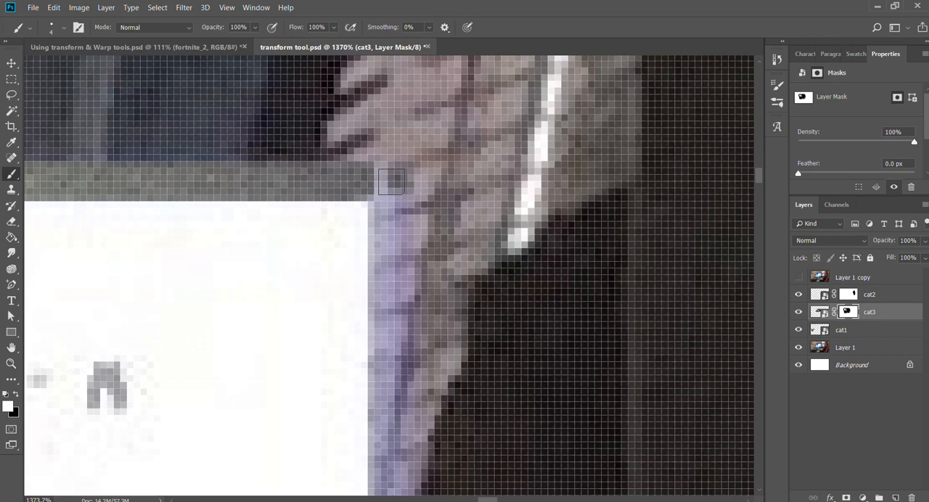
left_click_drag(391, 186, 386, 175)
mouse_move(417, 440)
left_mouse_down()
mouse_move(405, 126)
mouse_move(390, 153)
left_mouse_up()
mouse_move(425, 415)
left_mouse_down()
mouse_move(421, 289)
mouse_move(453, 167)
left_mouse_up()
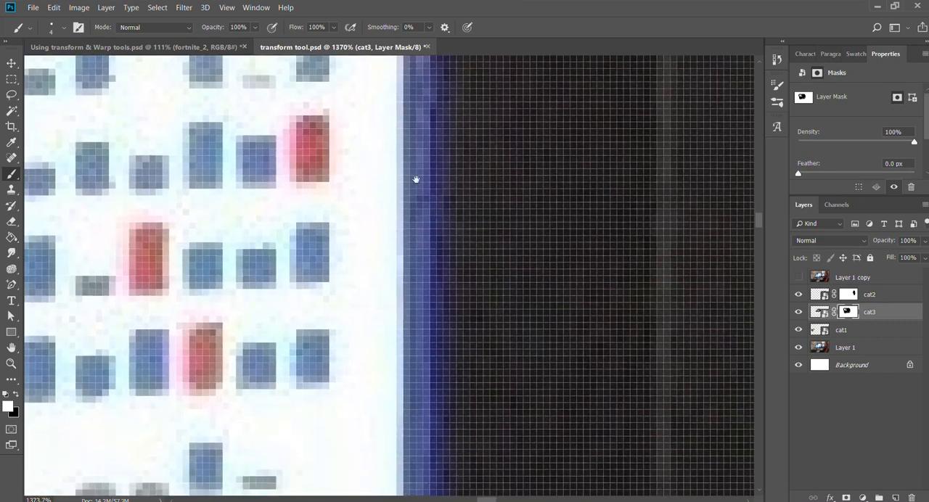
left_click_drag(416, 428, 385, 152)
left_click_drag(384, 395, 435, 156)
left_click_drag(437, 382, 300, 195)
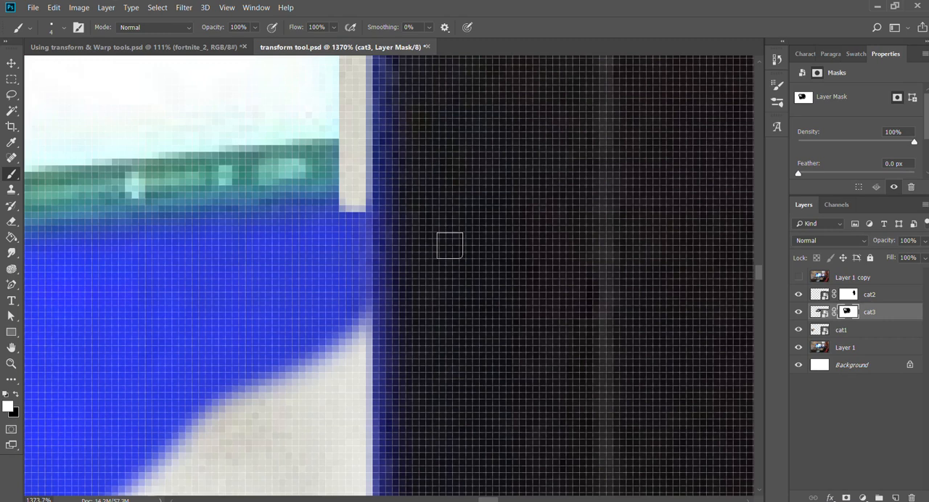
key("z")
left_click_drag(446, 236, 398, 186)
left_click_drag(403, 291, 442, 95)
left_click(339, 26)
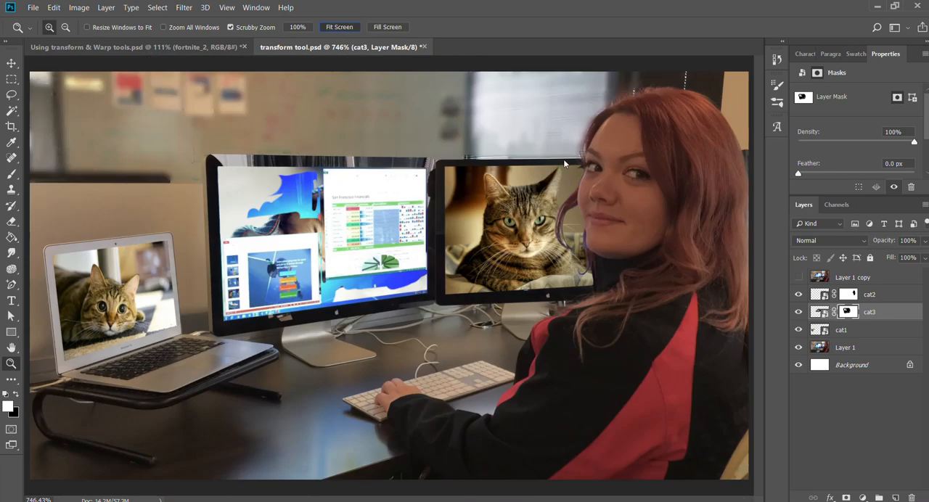
Enlarge the brush to 15 px and restore a straight strip of the cat3 image along the spreadsheet's bottom edge.
key("v")
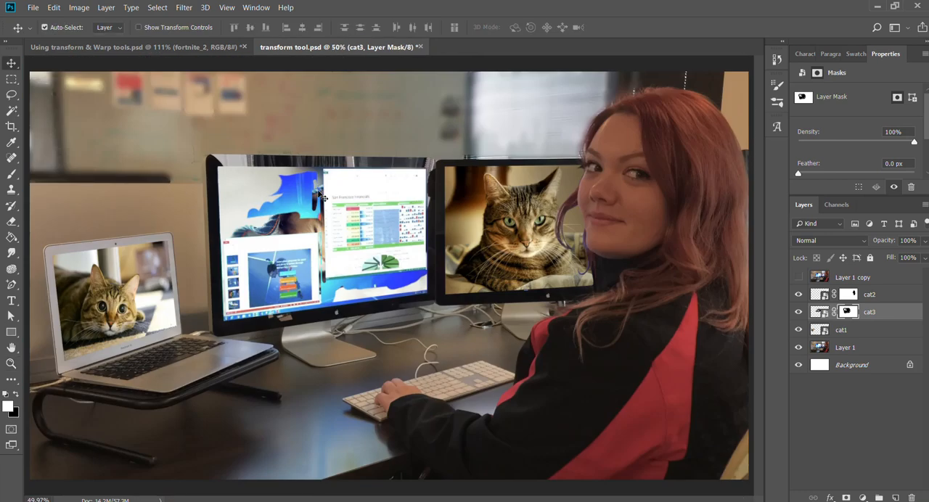
key("z")
left_click_drag(300, 193, 325, 195)
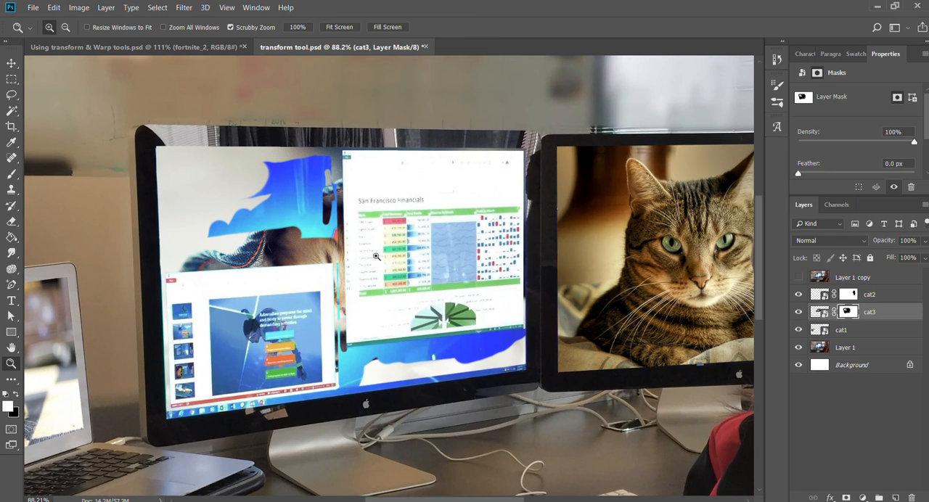
left_click_drag(233, 340, 266, 342)
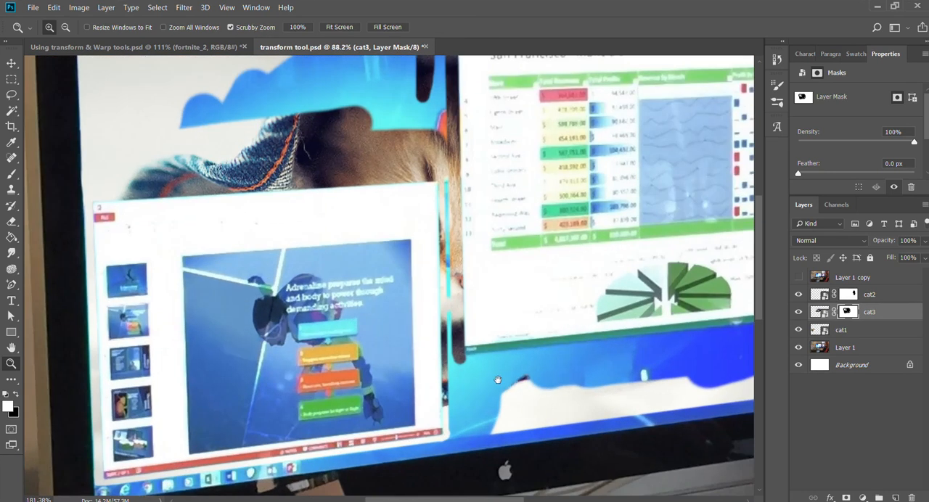
left_click_drag(492, 375, 312, 283)
left_click_drag(542, 272, 571, 257)
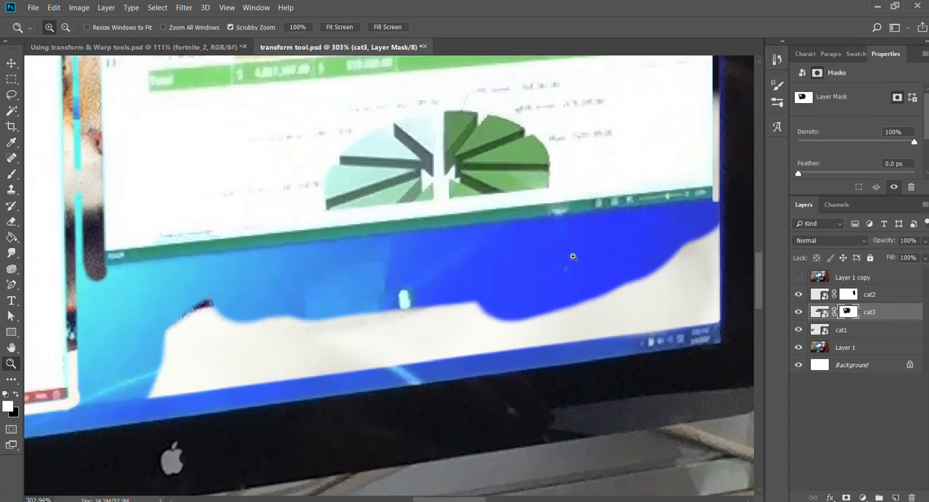
key("b")
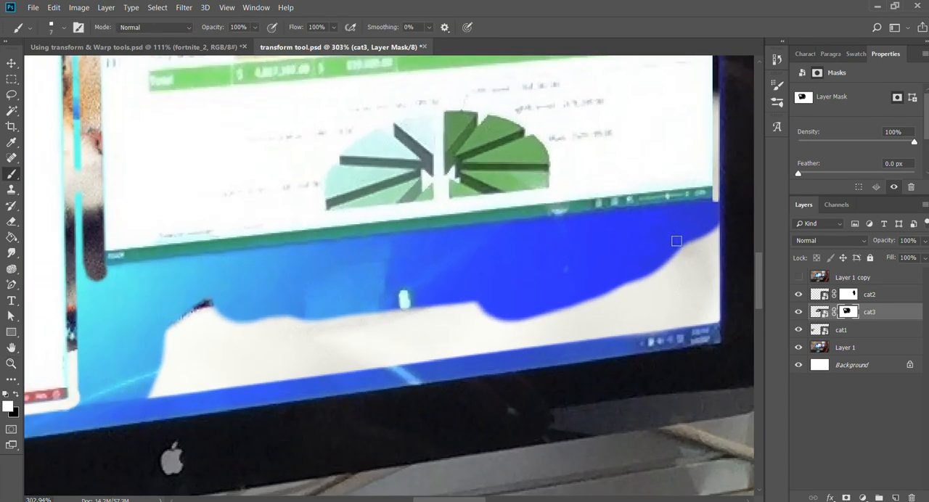
key("bracketright")
key("bracketright")
left_click(702, 213)
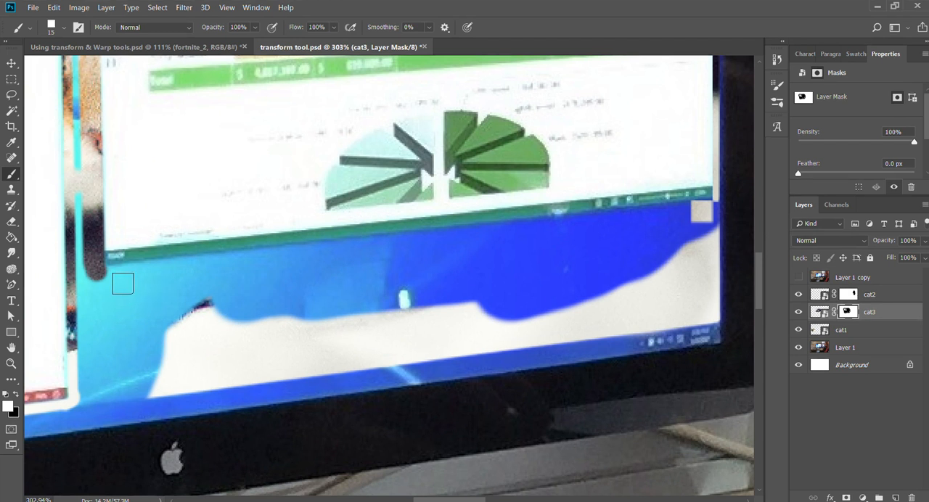
left_click(123, 281, "shift")
left_click_drag(585, 253, 365, 294)
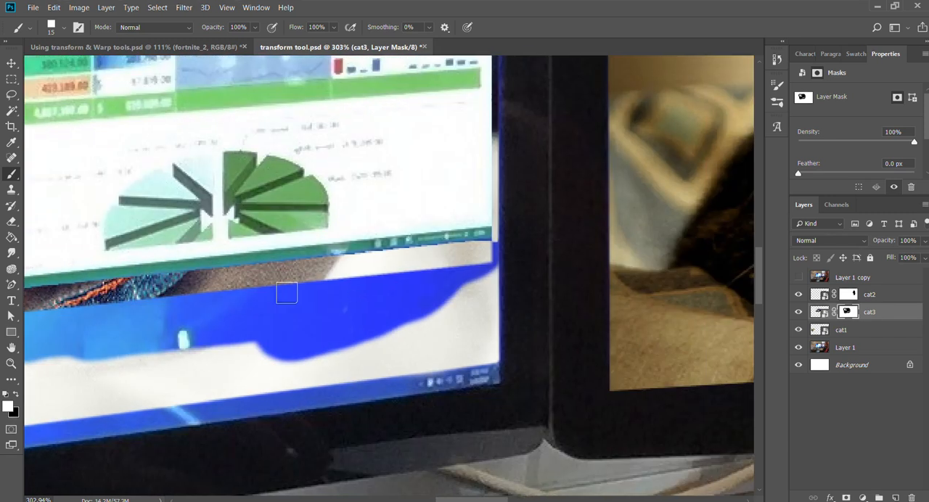
Reduce the brush to 6 px and restore a thin straight strip of the cat3 image directly along the spreadsheet's bottom edge.
key("z")
left_click_drag(182, 277, 279, 273)
left_click_drag(507, 228, 170, 310)
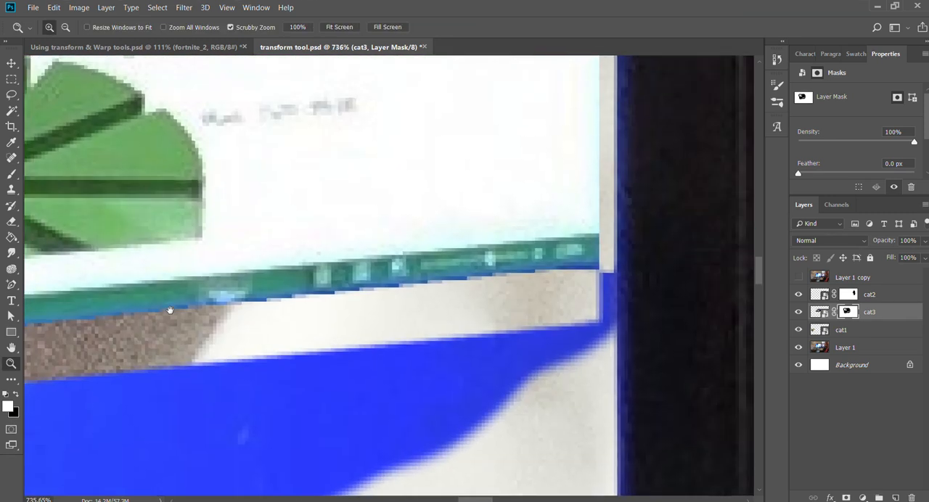
left_click_drag(542, 299, 286, 293)
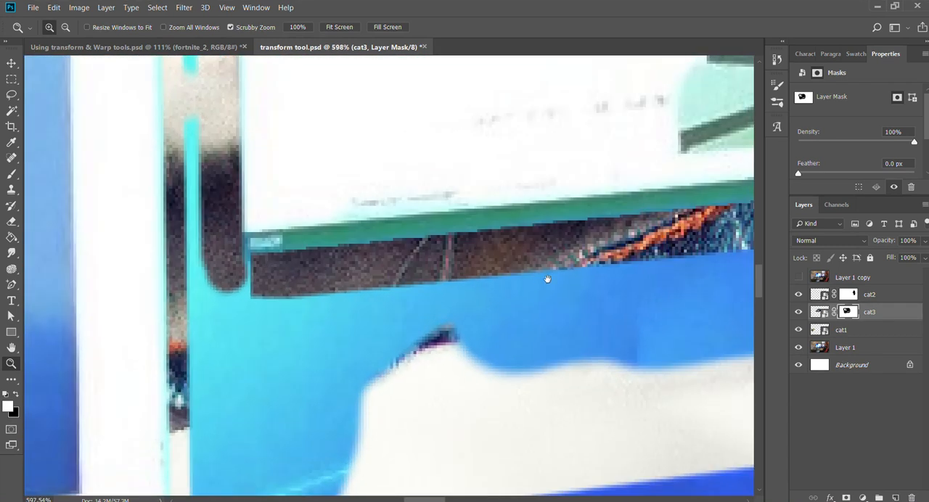
left_click_drag(557, 277, 42, 341)
key("b")
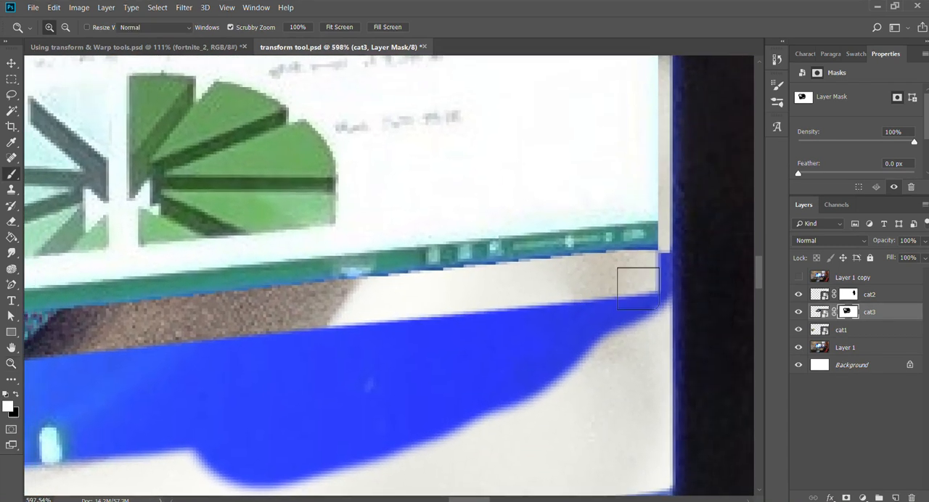
key("bracketleft")
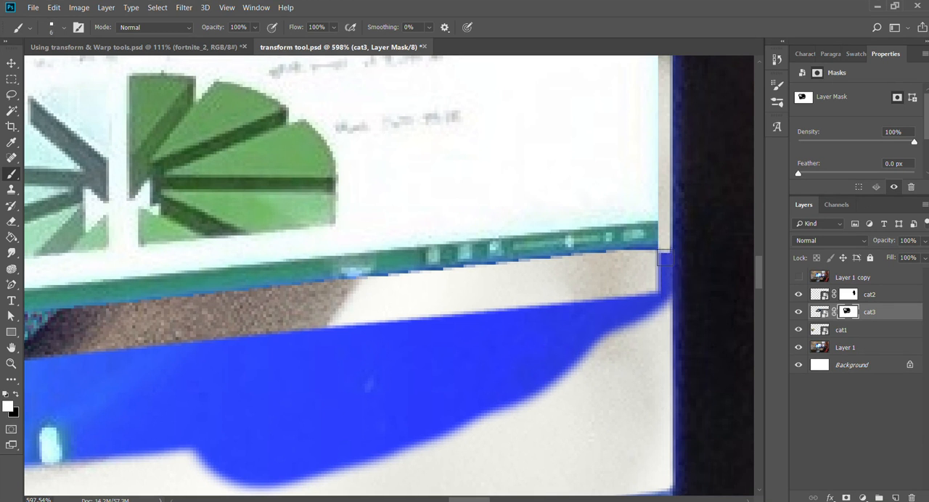
left_click_drag(291, 328, 715, 271)
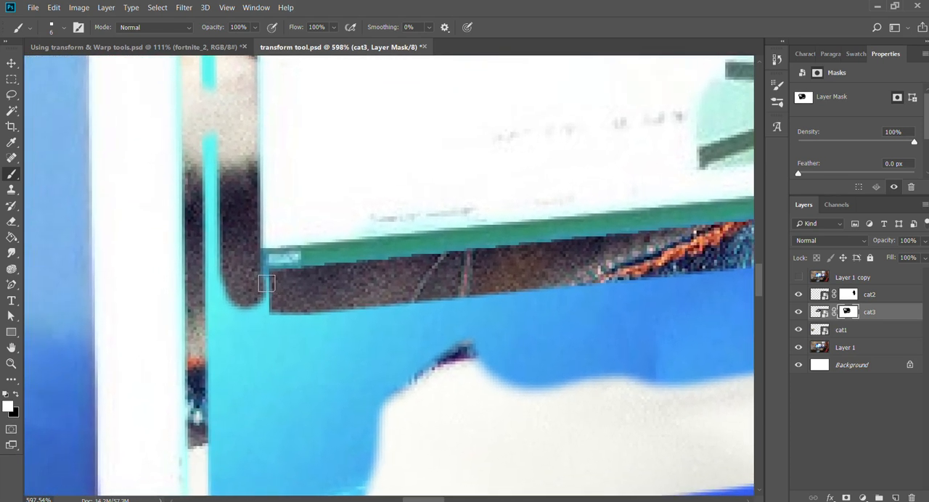
left_click(267, 283, "shift")
left_click_drag(310, 309, 274, 309)
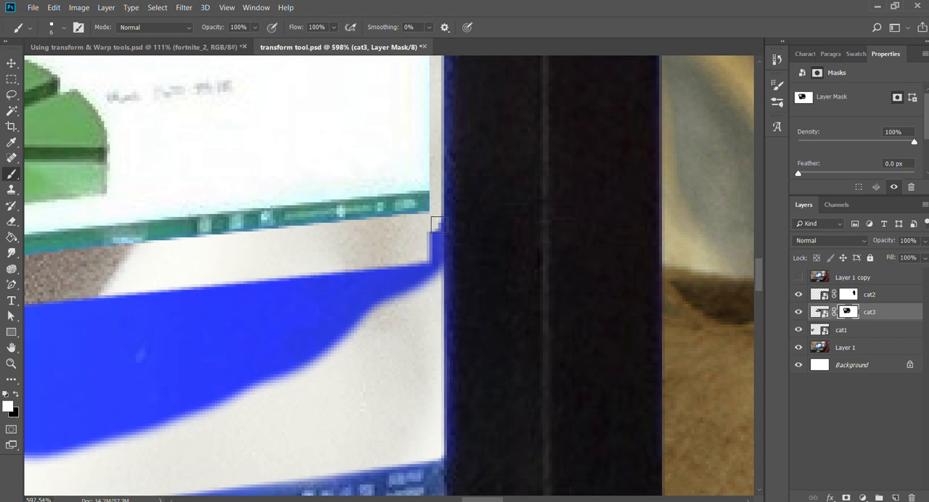
Restore a narrow strip of the cat3 image from the spreadsheet's lower-right corner down the monitor screen's right edge.
mouse_move(438, 224)
left_mouse_down()
mouse_move(429, 258)
mouse_move(432, 413)
left_mouse_up()
mouse_move(427, 256)
left_mouse_down()
mouse_move(408, 308)
mouse_move(350, 295)
left_mouse_up()
left_click_drag(306, 332, 470, 304)
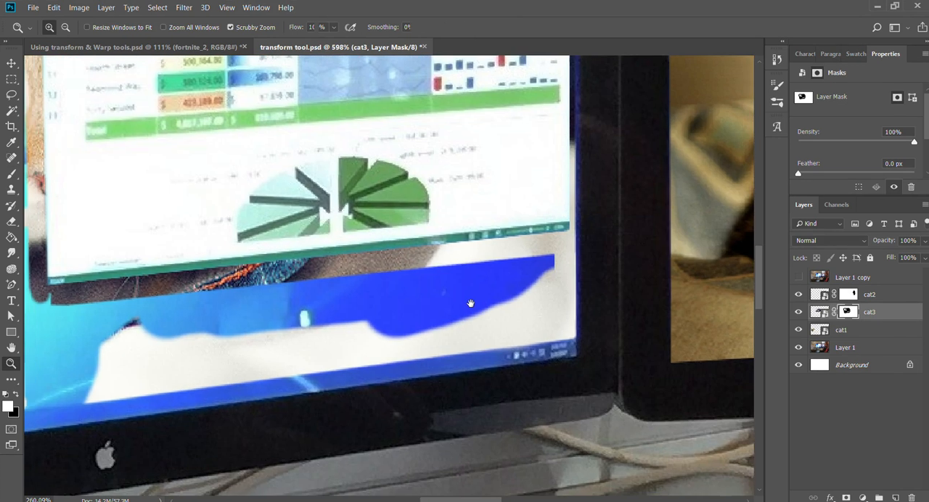
Enlarge the brush to 60 px and restore the cat3 image in the blue area near the screen's lower-right corner.
key("b")
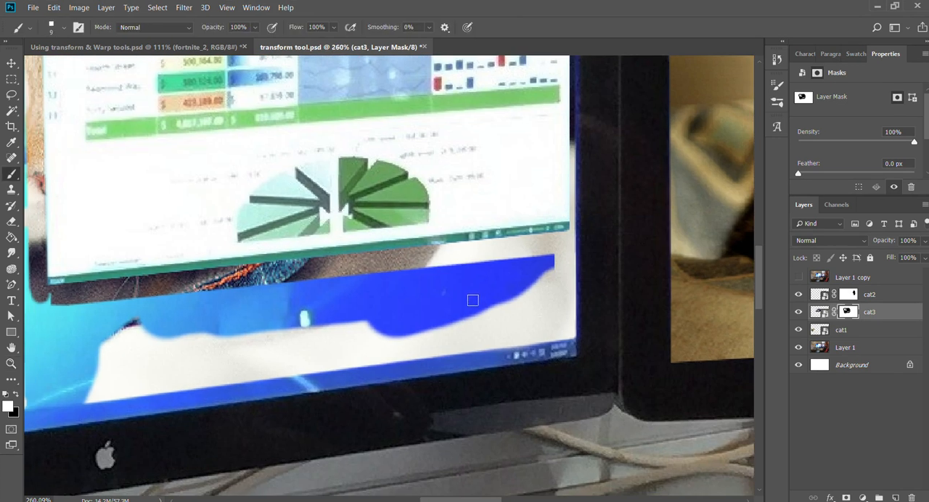
key("bracketright")
key("bracketright")
key("bracketright")
key("bracketright")
key("bracketright")
key("bracketright")
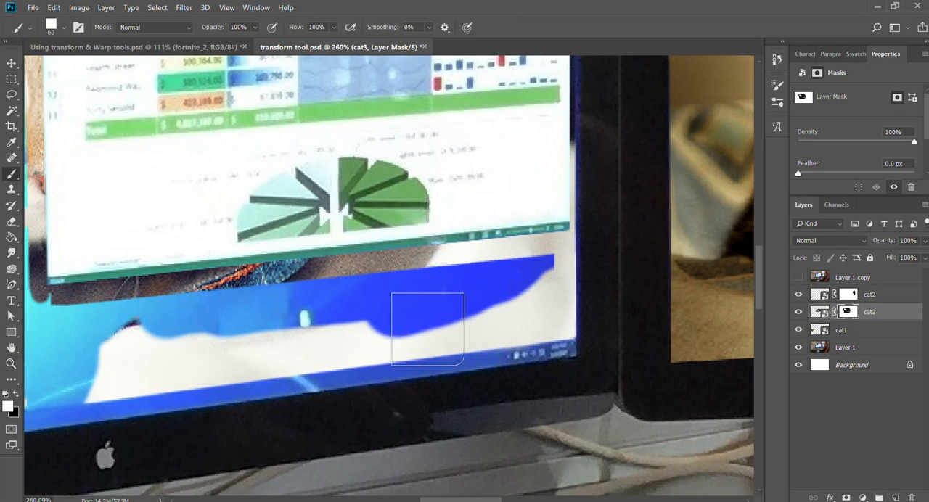
key("bracketright")
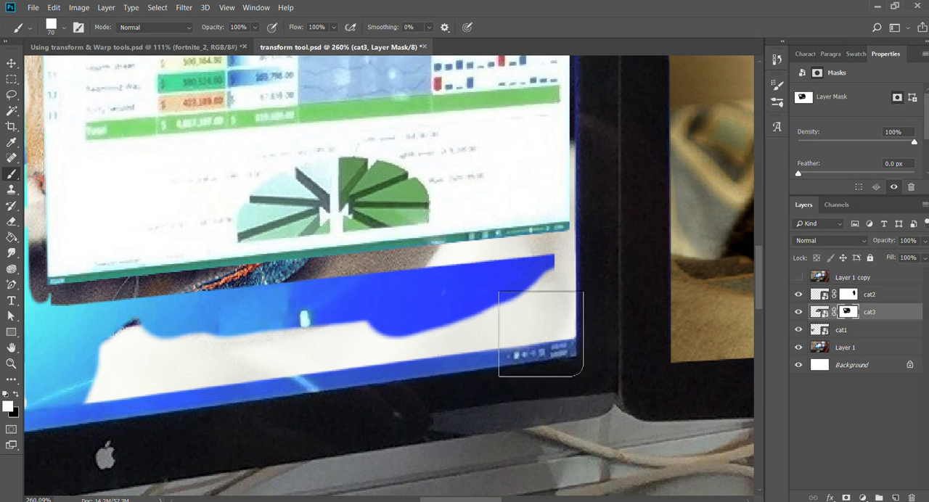
key("bracketleft")
left_click(520, 286)
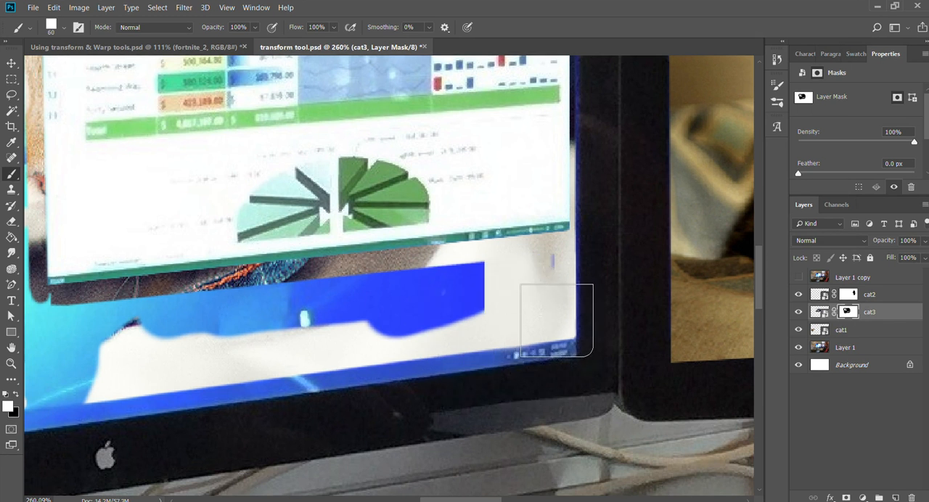
left_click(530, 276)
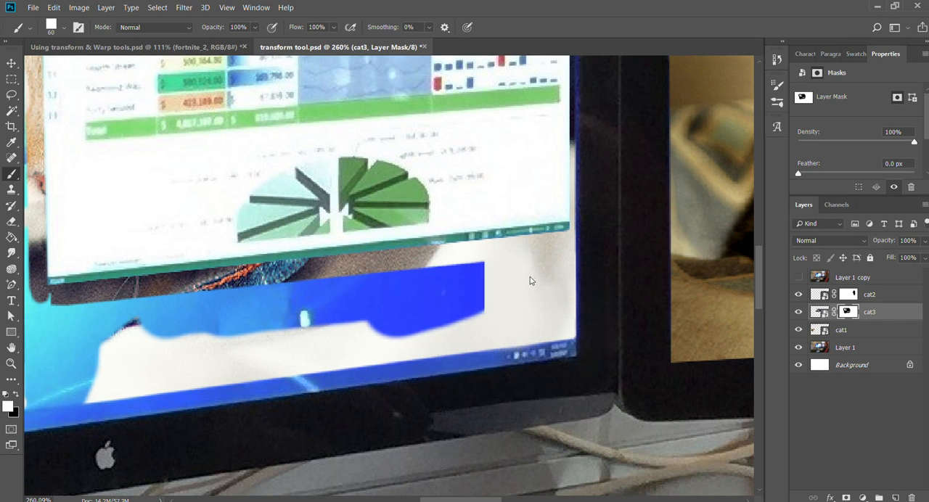
Restore the cat3 image across the remaining blue desktop area below the spreadsheet, down to the taskbar, and fit the whole picture in view.
left_click_drag(415, 310, 662, 282)
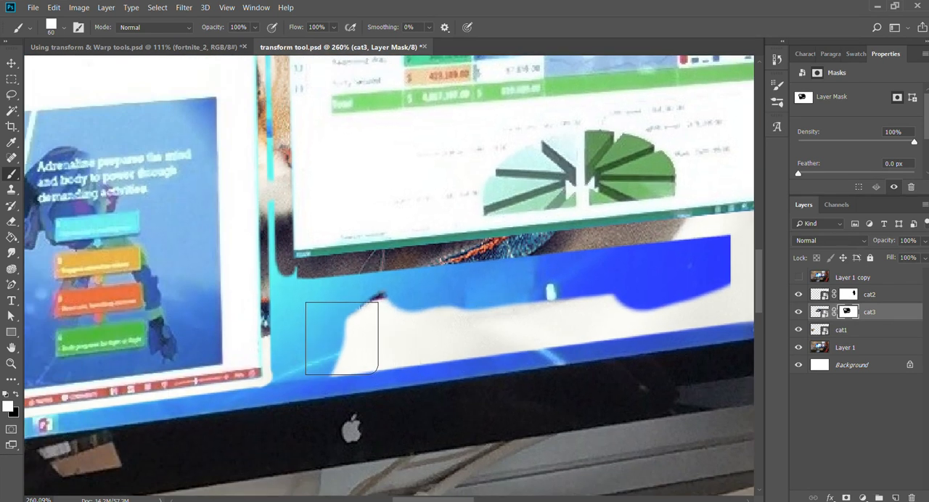
left_click(304, 305, "shift")
left_click_drag(466, 304, 416, 281)
left_click_drag(621, 281, 427, 265)
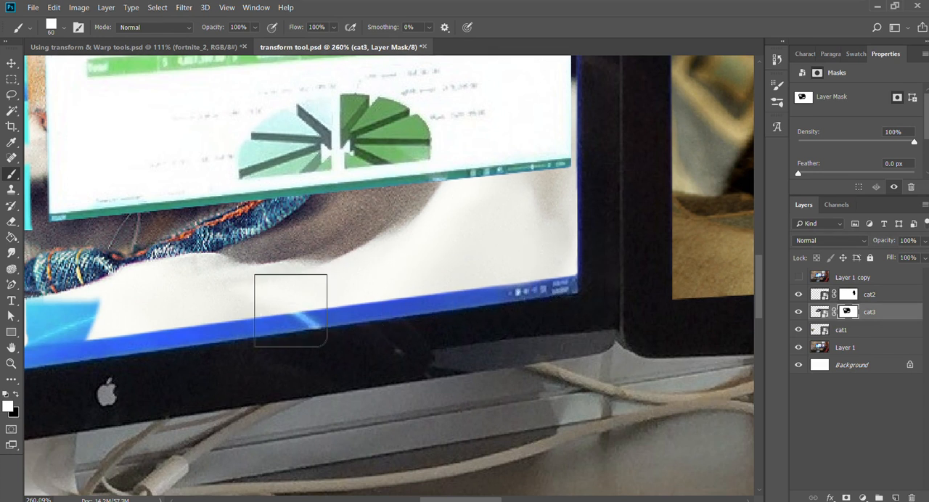
left_click_drag(288, 308, 587, 236)
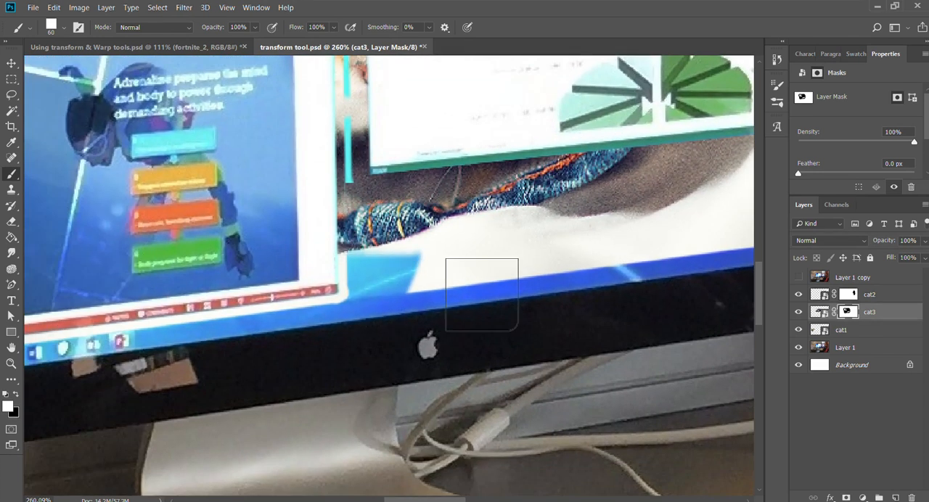
key("ctrl+0")
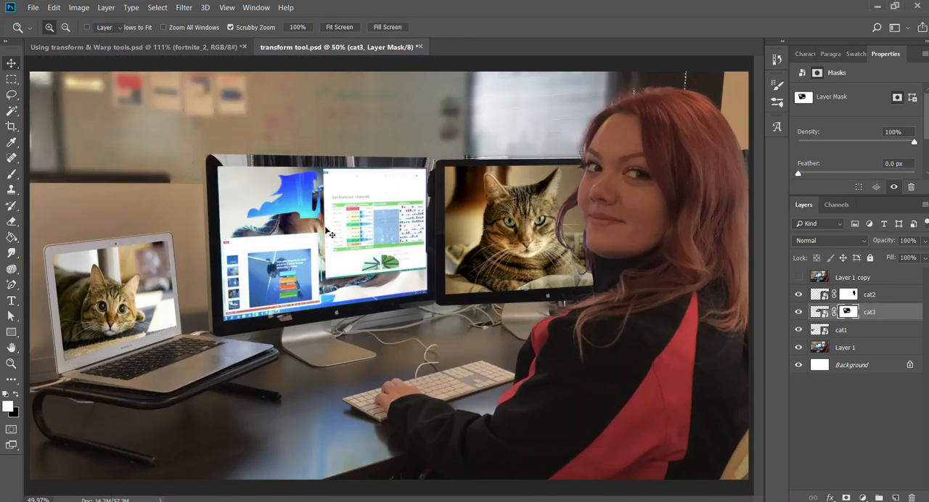